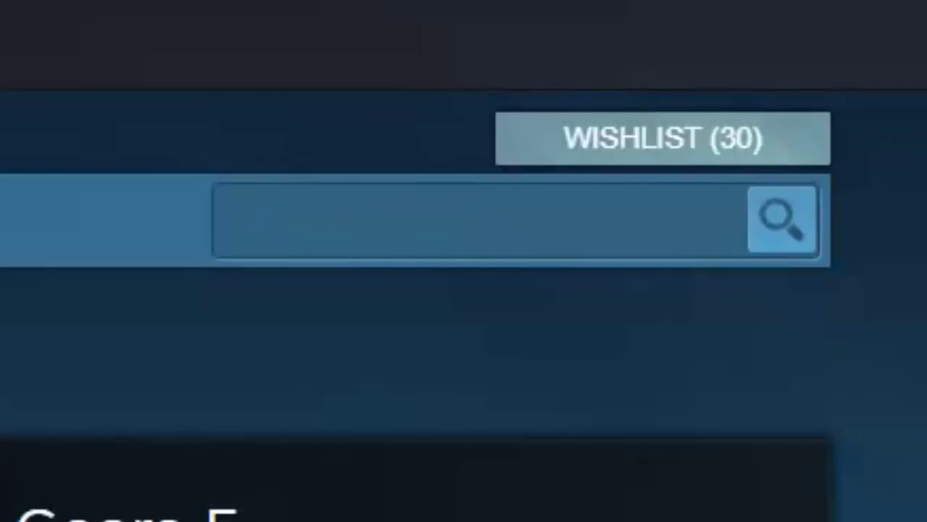
Search the Steam store for "fate stay night" and look through the results for the game
{"action": "type", "text": "stay night"}
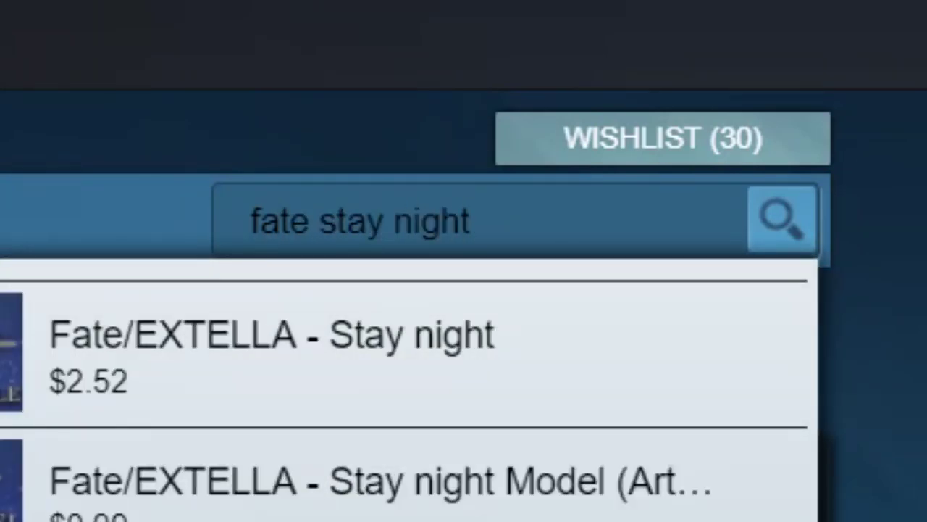
{"action": "key", "text": "Return"}
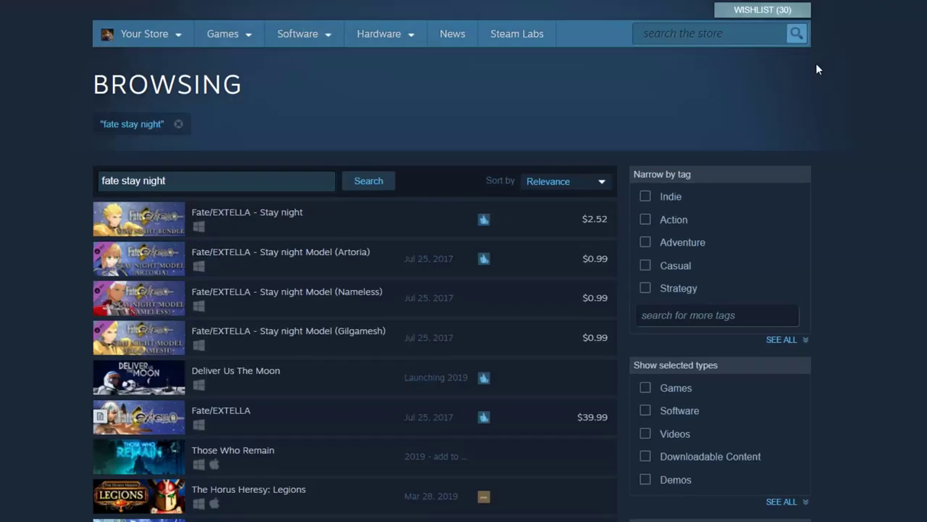
{"action": "scroll", "coordinate": [284, 230], "scroll_direction": "down", "scroll_amount": 5}
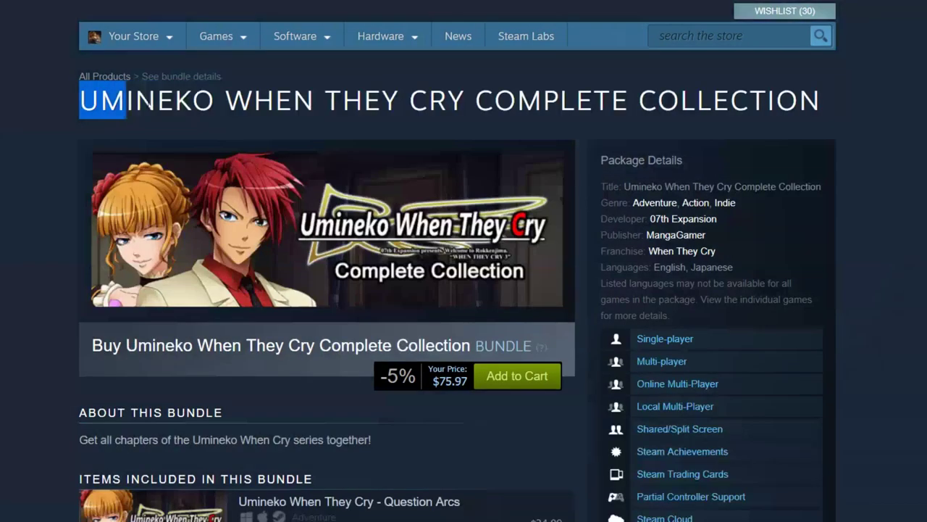
Highlight the titles on the Umineko When They Cry Complete Collection, CLANNAD Bundle and Cho Dengeki Stryker All Ages Version pages
{"action": "left_click_drag", "start_coordinate": [125, 100], "coordinate": [774, 119]}
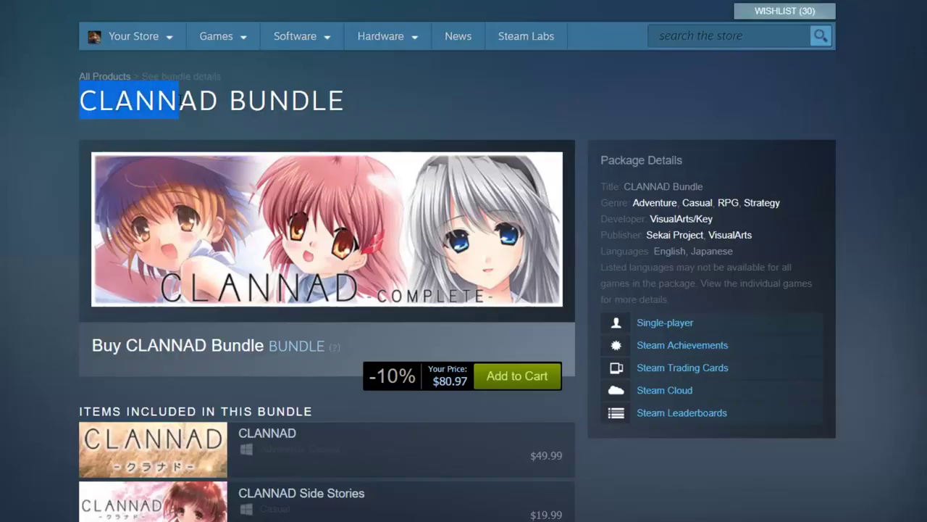
{"action": "left_click_drag", "start_coordinate": [171, 97], "coordinate": [353, 104]}
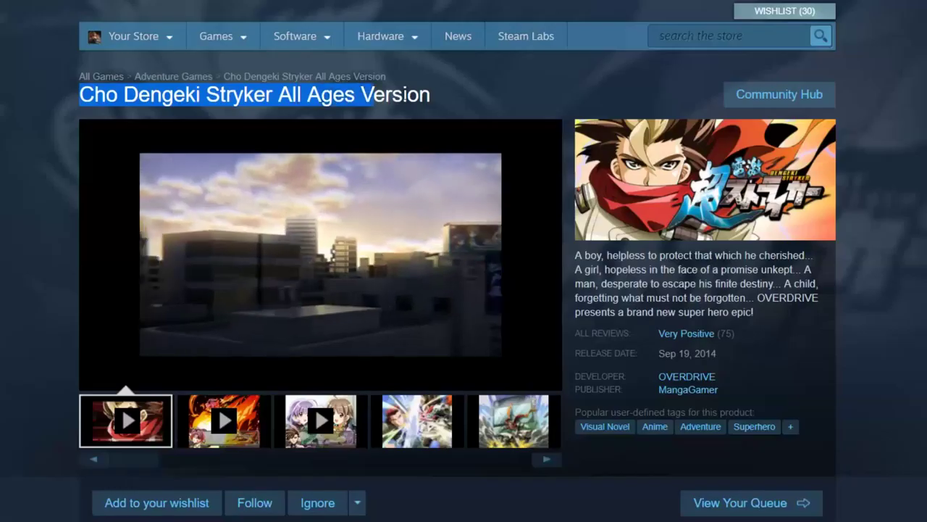
{"action": "left_click_drag", "start_coordinate": [403, 95], "coordinate": [439, 95]}
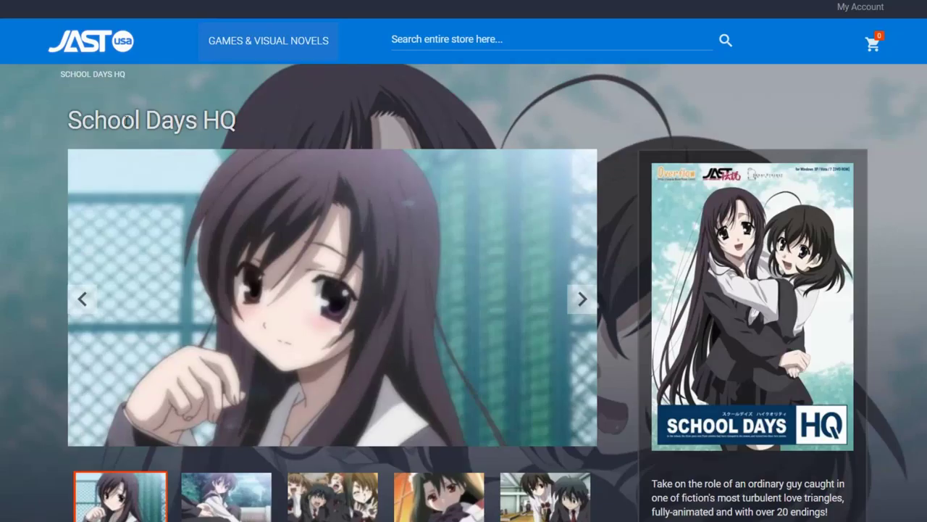
View JAST USA's School Days HQ page, then browse Steam's Visual Novel results, continuing onto another results page
{"action": "scroll", "coordinate": [264, 123], "scroll_direction": "down", "scroll_amount": 1}
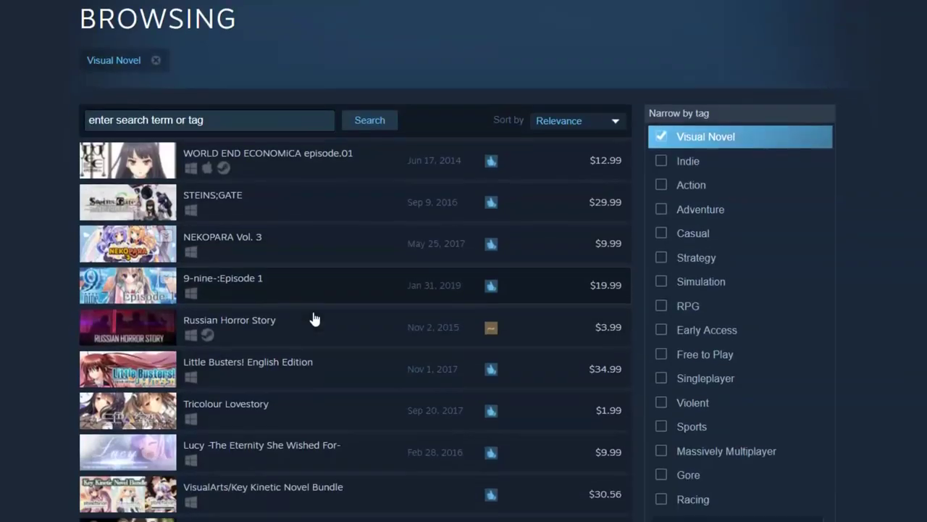
{"action": "scroll", "coordinate": [314, 319], "scroll_direction": "down", "scroll_amount": 6}
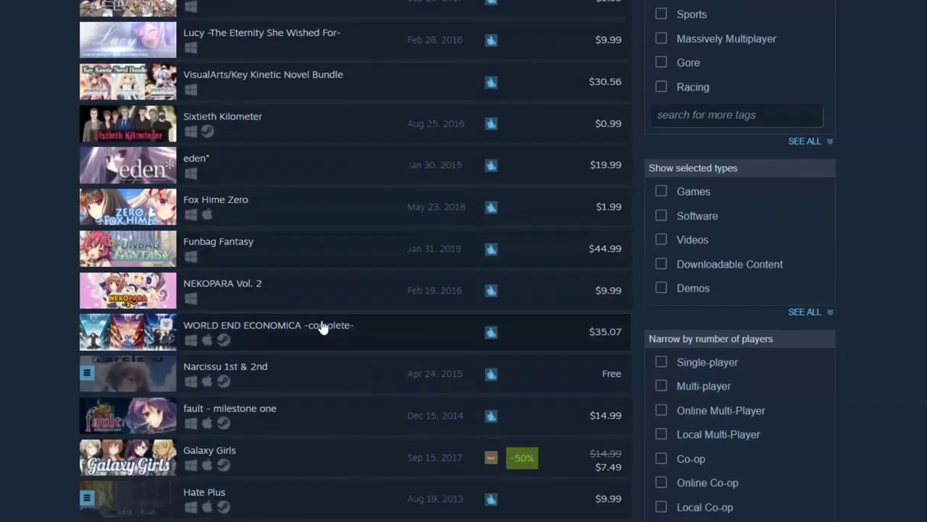
{"action": "scroll", "coordinate": [322, 327], "scroll_direction": "down", "scroll_amount": 5}
{"action": "left_click", "coordinate": [547, 458]}
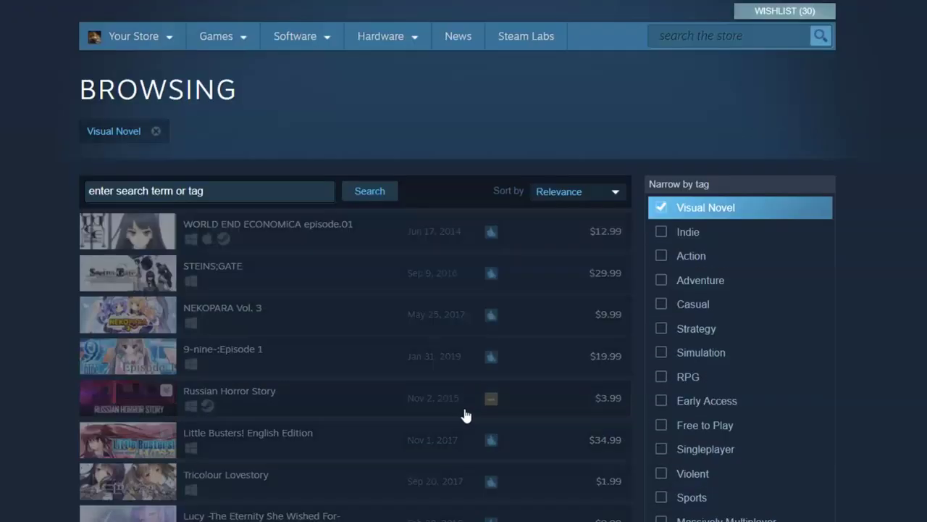
{"action": "scroll", "coordinate": [459, 406], "scroll_direction": "down", "scroll_amount": 3}
{"action": "scroll", "coordinate": [459, 405], "scroll_direction": "down", "scroll_amount": 5}
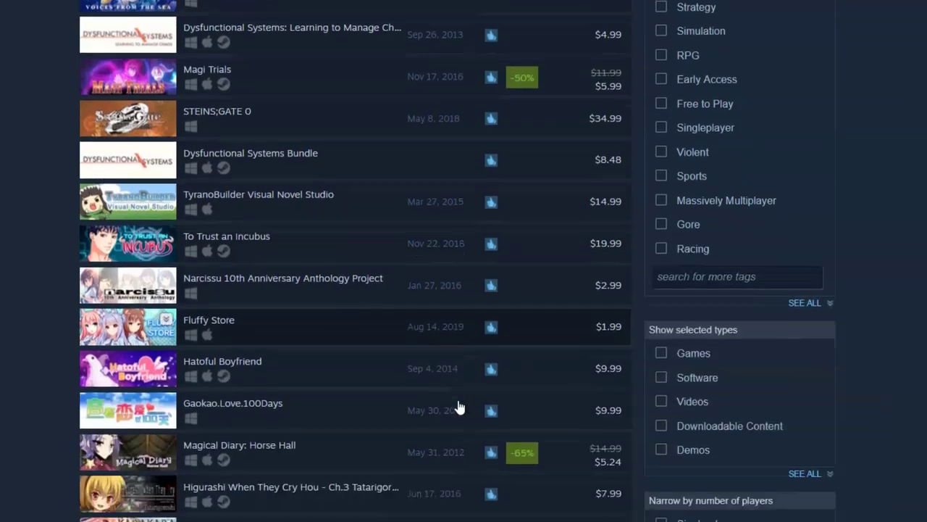
{"action": "scroll", "coordinate": [459, 406], "scroll_direction": "down", "scroll_amount": 3}
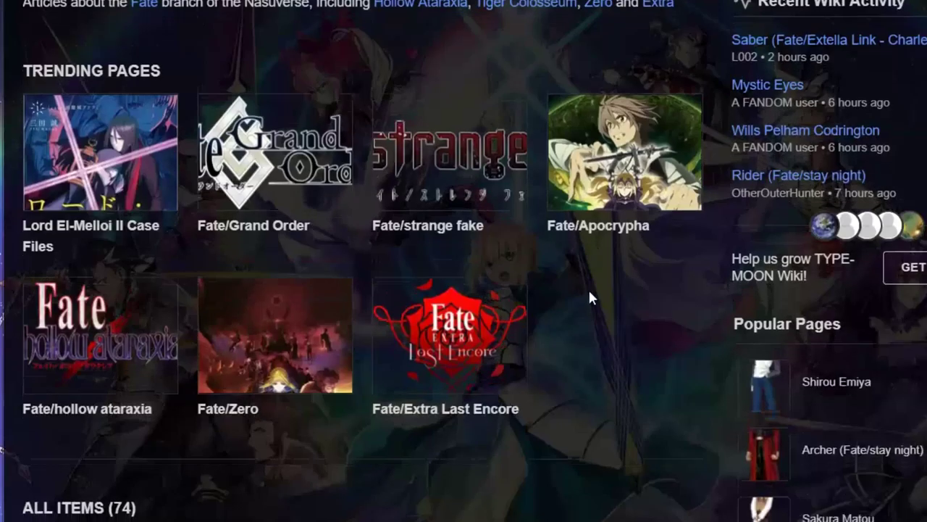
Look through the trending pages and the list of all items in the TYPE-MOON Wiki's Fate category
{"action": "scroll", "coordinate": [590, 296], "scroll_direction": "down", "scroll_amount": 10}
{"action": "scroll", "coordinate": [589, 296], "scroll_direction": "down", "scroll_amount": 6}
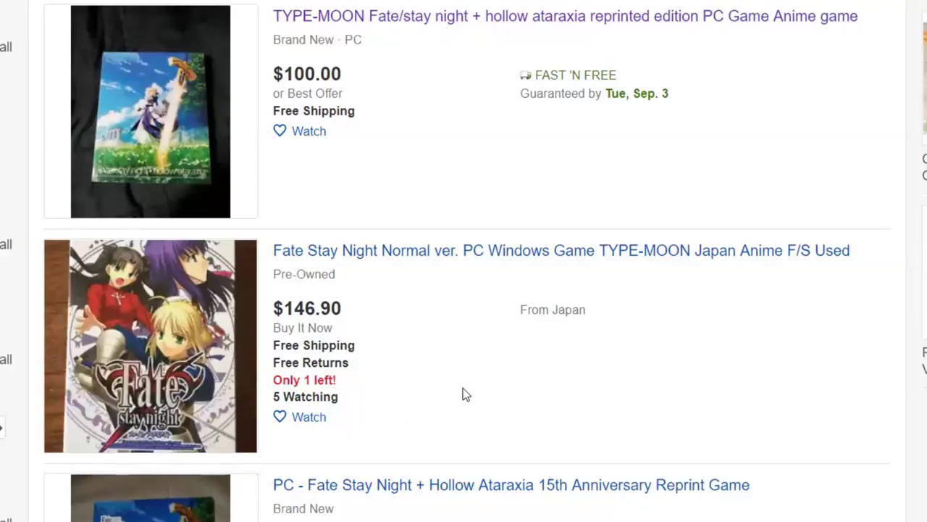
Examine the eBay listings for Fate/stay night PC game copies, comparing editions, conditions and prices
{"action": "scroll", "coordinate": [602, 367], "scroll_direction": "down", "scroll_amount": 4}
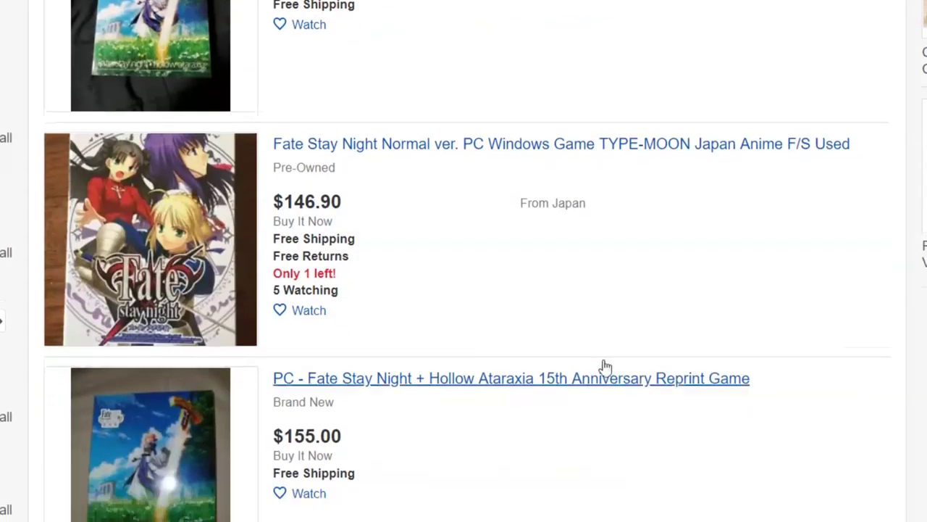
{"action": "scroll", "coordinate": [760, 360], "scroll_direction": "down", "scroll_amount": 6}
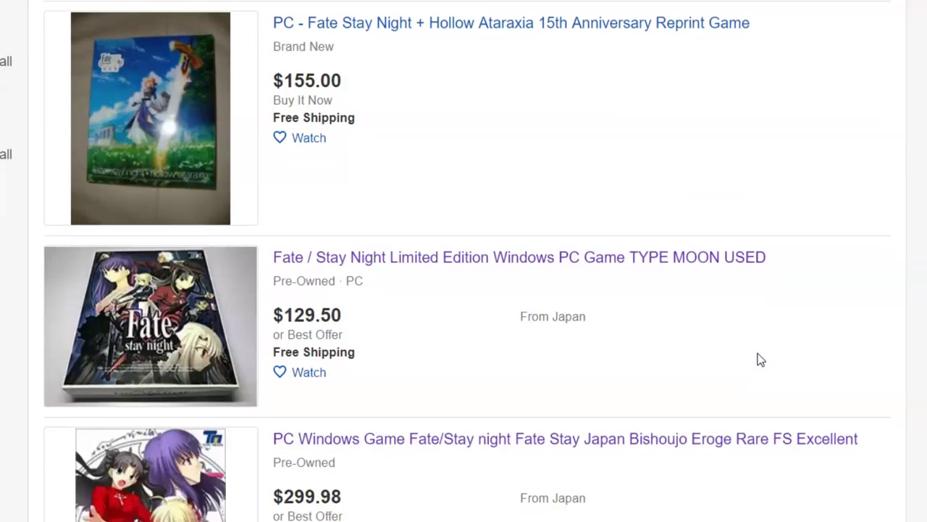
{"action": "scroll", "coordinate": [760, 360], "scroll_direction": "down", "scroll_amount": 7}
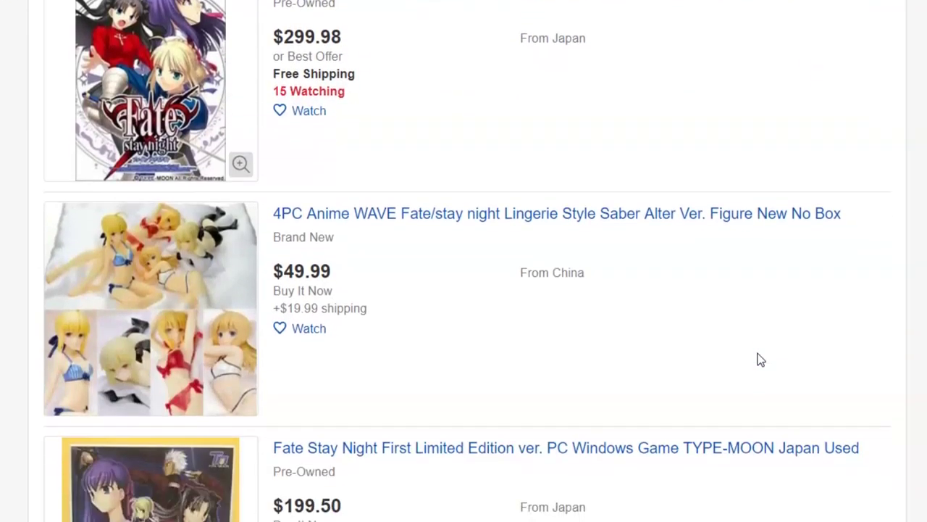
{"action": "scroll", "coordinate": [759, 359], "scroll_direction": "down", "scroll_amount": 7}
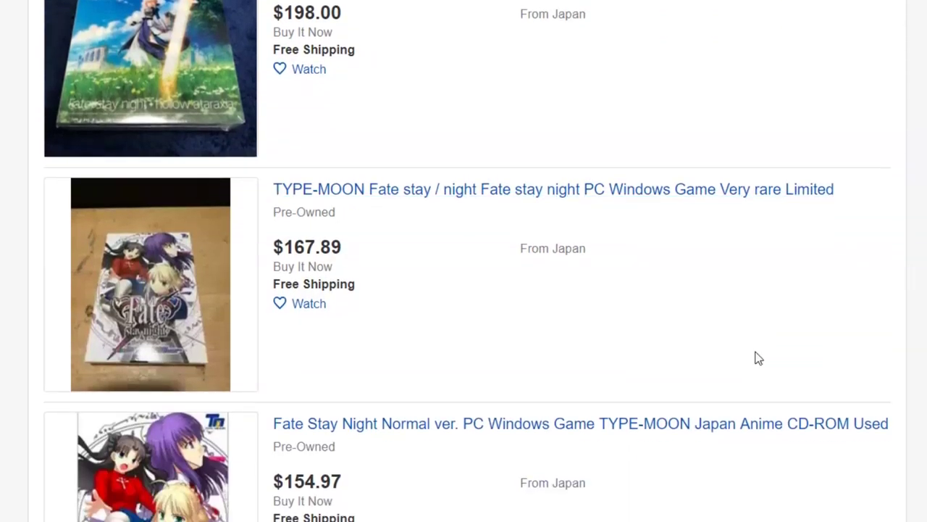
{"action": "scroll", "coordinate": [758, 358], "scroll_direction": "down", "scroll_amount": 2}
{"action": "scroll", "coordinate": [758, 359], "scroll_direction": "down", "scroll_amount": 2}
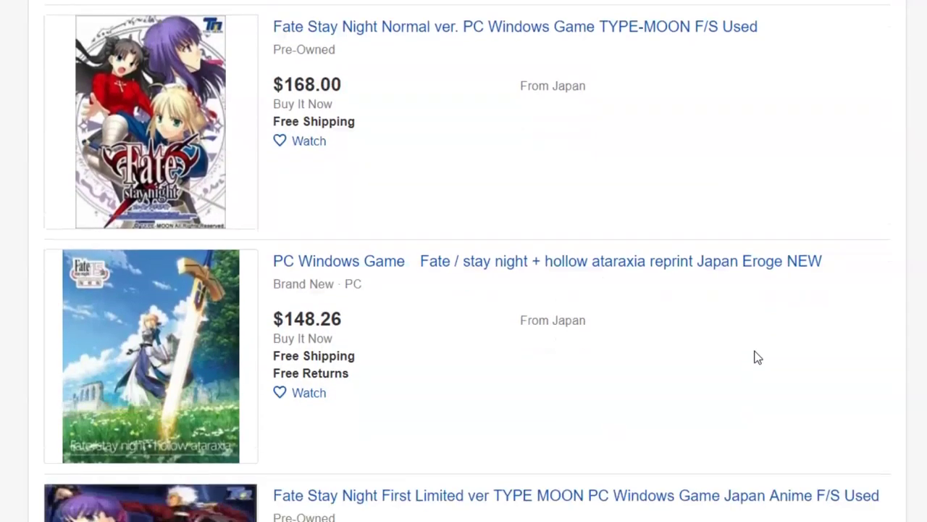
{"action": "scroll", "coordinate": [758, 358], "scroll_direction": "down", "scroll_amount": 5}
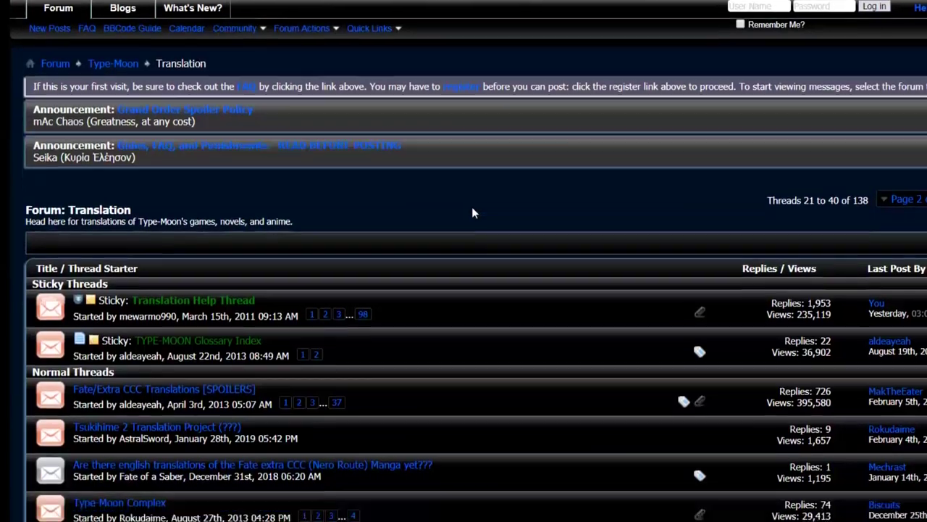
Look through the thread list in the Beast's Lair Translation forum and read the replies in a thread
{"action": "scroll", "coordinate": [472, 206], "scroll_direction": "down", "scroll_amount": 5}
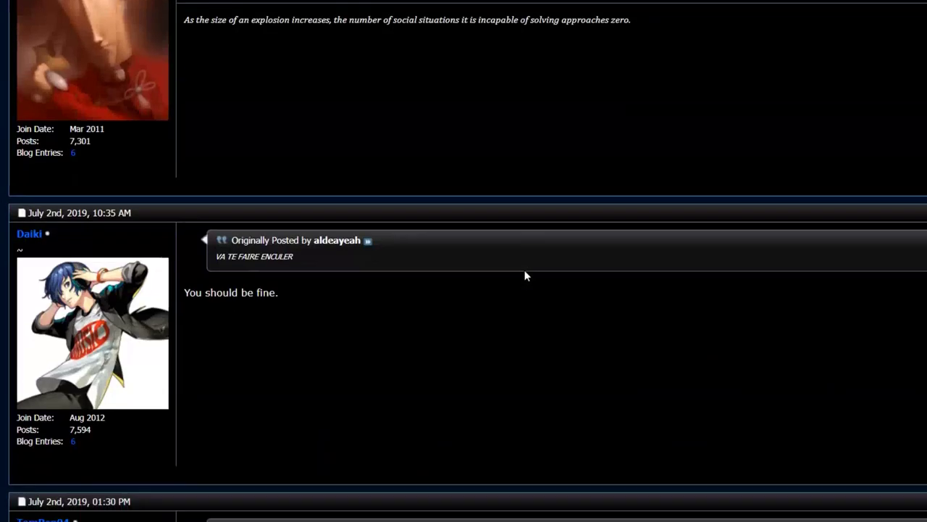
{"action": "scroll", "coordinate": [524, 269], "scroll_direction": "down", "scroll_amount": 5}
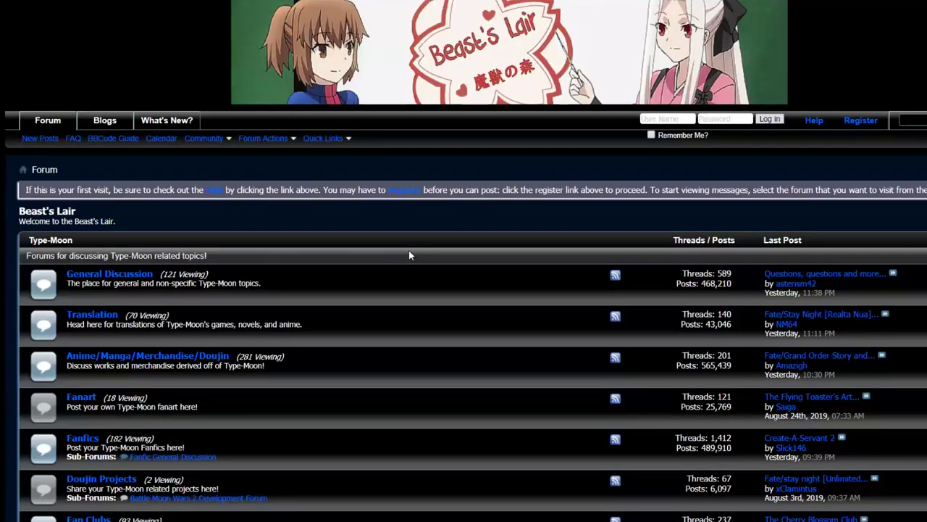
Look over the Beast's Lair forum index, then open the General Discussion section and examine its threads
{"action": "scroll", "coordinate": [409, 254], "scroll_direction": "down", "scroll_amount": 1}
{"action": "scroll", "coordinate": [408, 255], "scroll_direction": "down", "scroll_amount": 5}
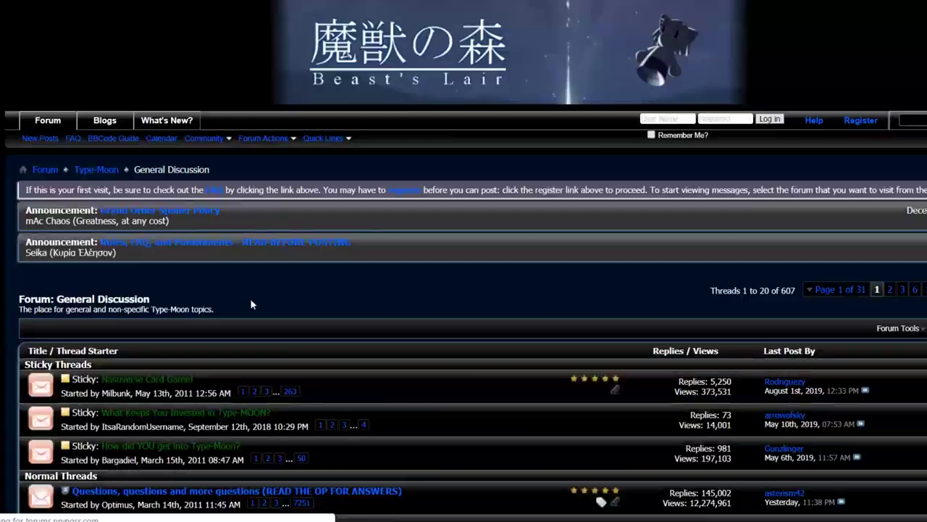
{"action": "scroll", "coordinate": [251, 296], "scroll_direction": "down", "scroll_amount": 6}
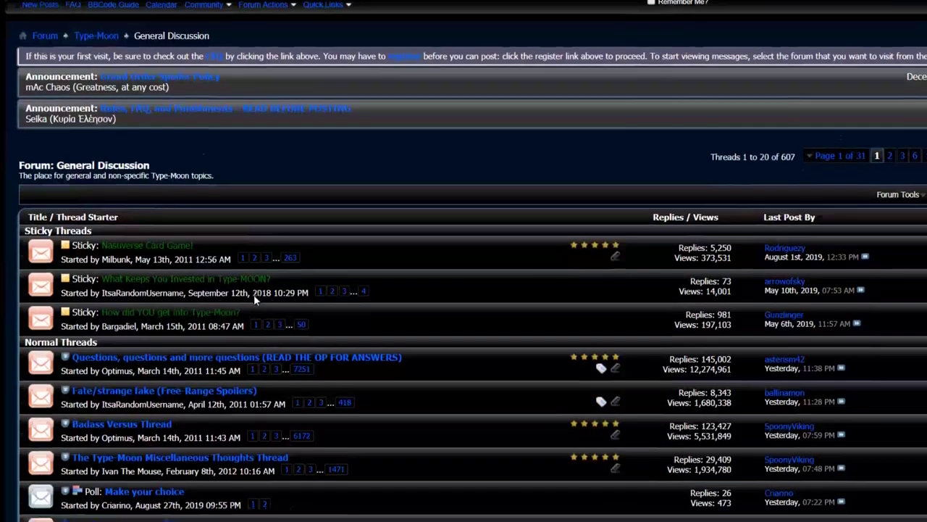
{"action": "scroll", "coordinate": [255, 292], "scroll_direction": "up", "scroll_amount": 2}
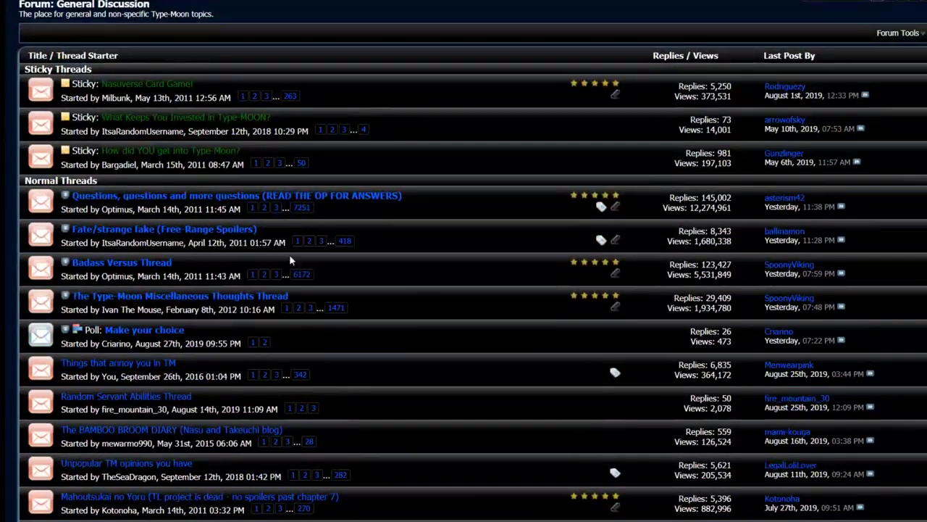
{"action": "scroll", "coordinate": [340, 254], "scroll_direction": "down", "scroll_amount": 4}
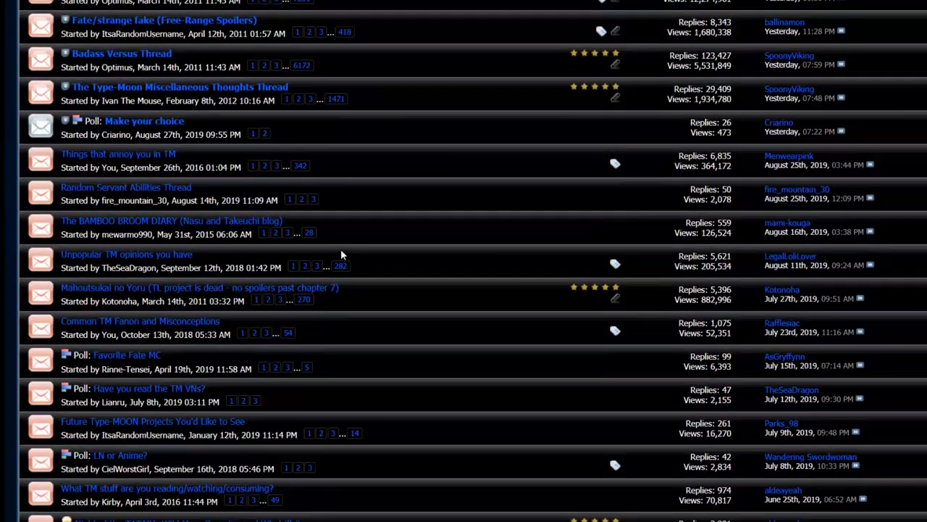
{"action": "scroll", "coordinate": [342, 253], "scroll_direction": "down", "scroll_amount": 4}
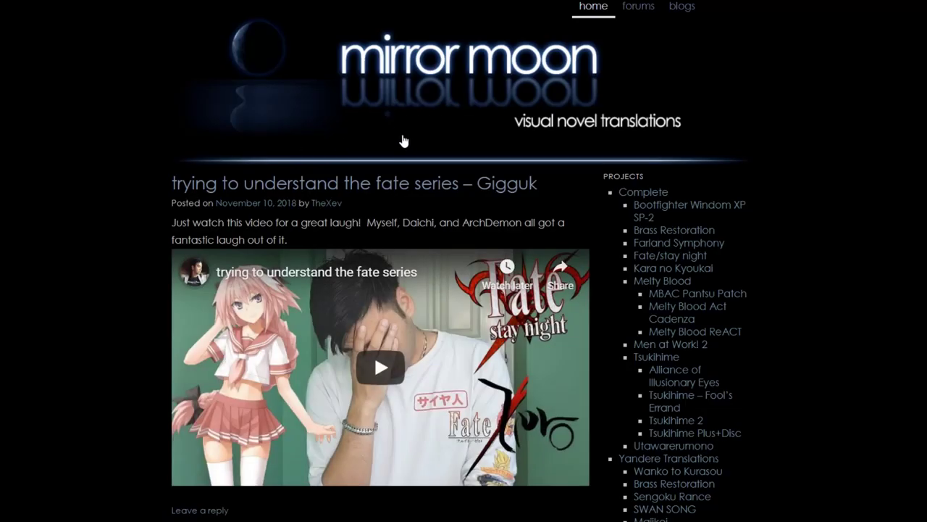
Read through the news posts and project list on the mirror moon visual novel translations homepage
{"action": "scroll", "coordinate": [553, 193], "scroll_direction": "down", "scroll_amount": 5}
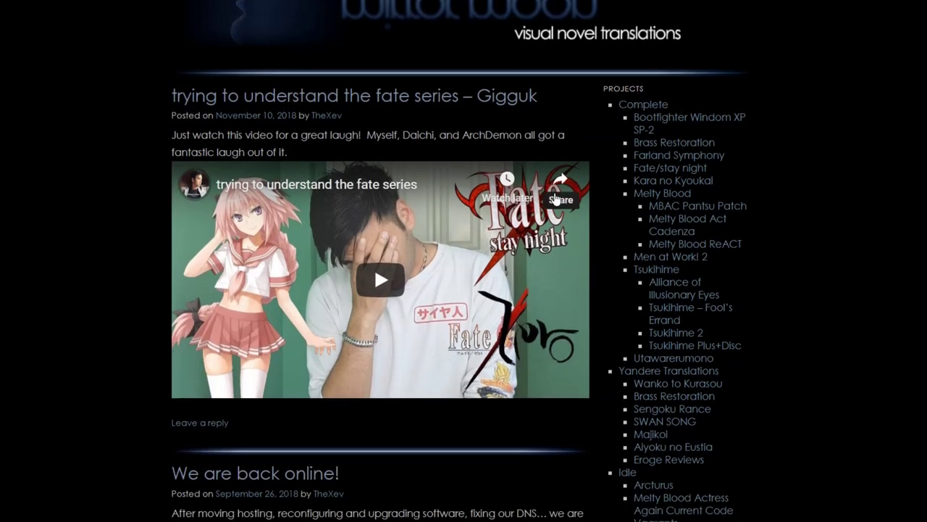
{"action": "scroll", "coordinate": [554, 196], "scroll_direction": "down", "scroll_amount": 7}
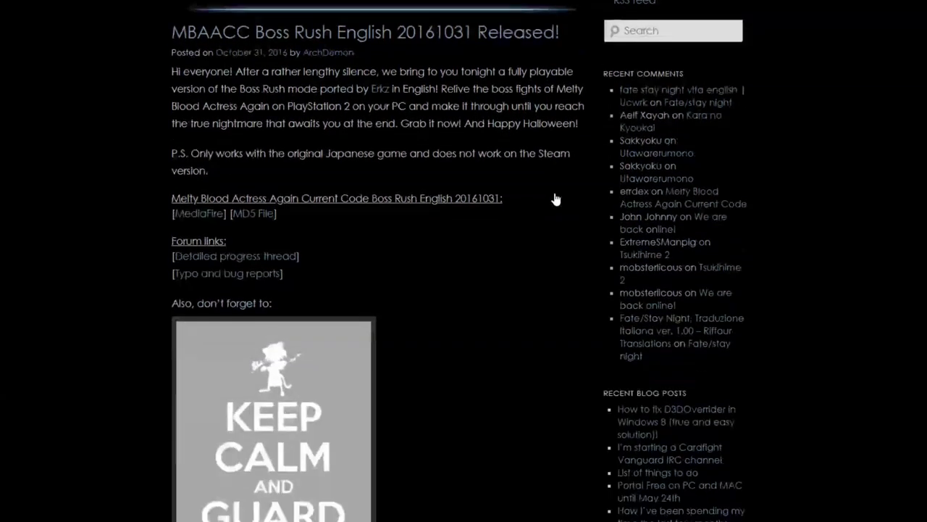
{"action": "scroll", "coordinate": [555, 195], "scroll_direction": "down", "scroll_amount": 5}
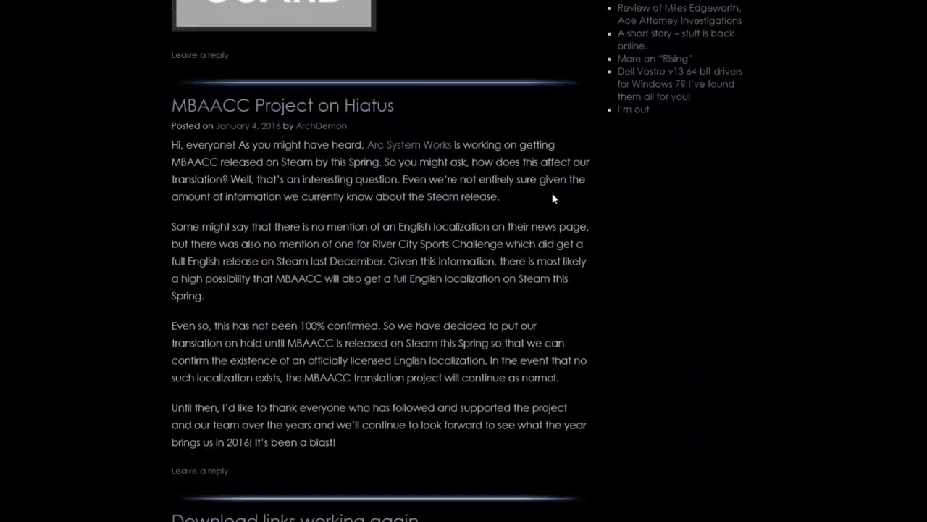
{"action": "scroll", "coordinate": [551, 196], "scroll_direction": "down", "scroll_amount": 2}
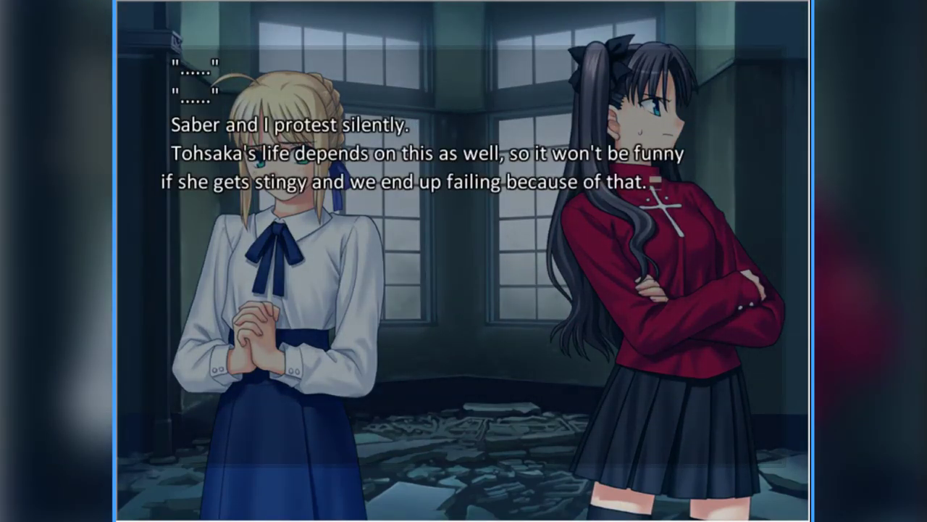
{"action": "key", "text": "Return"}
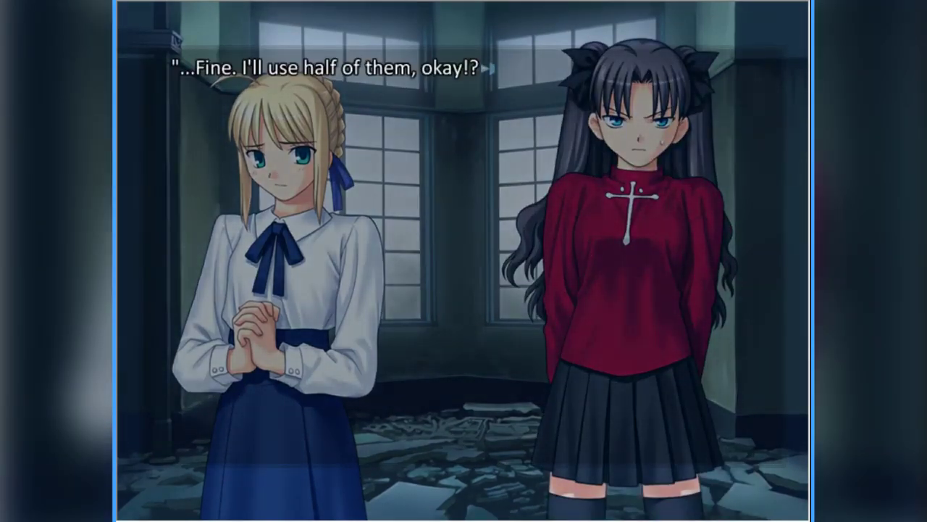
{"action": "key", "text": "Return"}
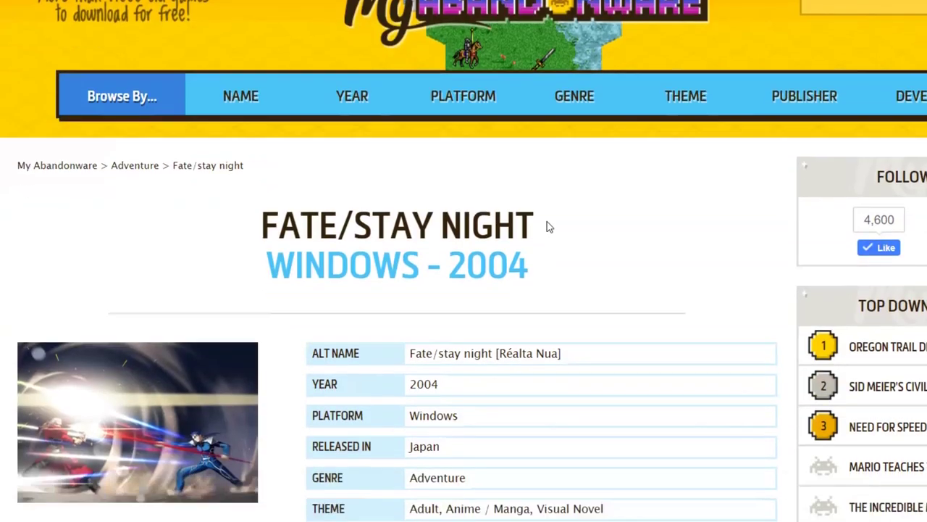
Review the game details, download option, description and screenshots on My Abandonware's Fate/stay night page
{"action": "scroll", "coordinate": [566, 211], "scroll_direction": "down", "scroll_amount": 5}
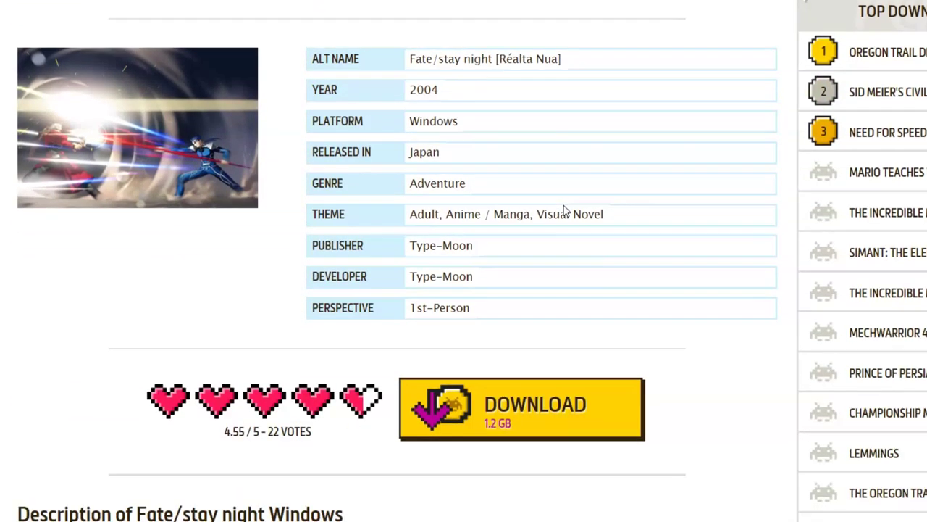
{"action": "scroll", "coordinate": [566, 211], "scroll_direction": "down", "scroll_amount": 6}
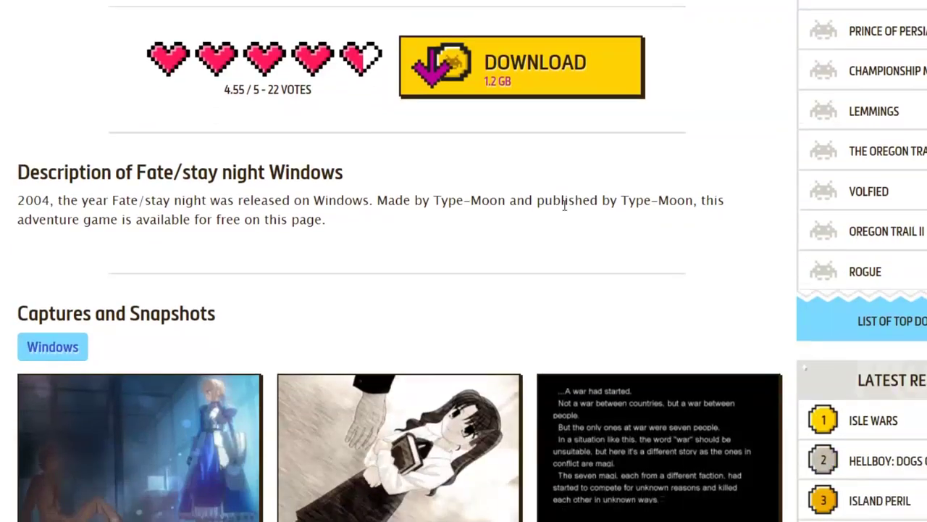
{"action": "scroll", "coordinate": [565, 210], "scroll_direction": "down", "scroll_amount": 2}
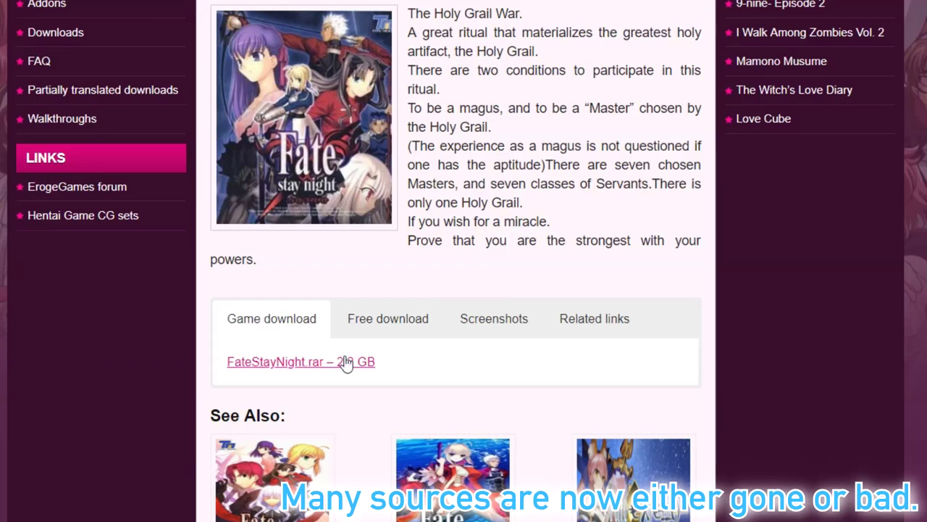
Show the free download parts offered on the Fate/stay night game page and look over the file list
{"action": "left_click", "coordinate": [376, 330]}
{"action": "scroll", "coordinate": [375, 331], "scroll_direction": "down", "scroll_amount": 1}
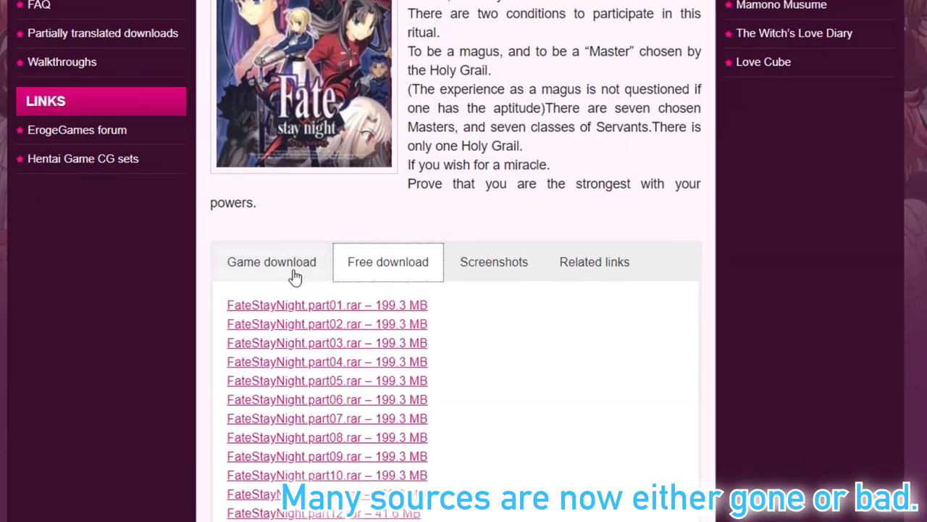
Show the Game download options on the Fate/stay night game page
{"action": "left_click", "coordinate": [298, 276]}
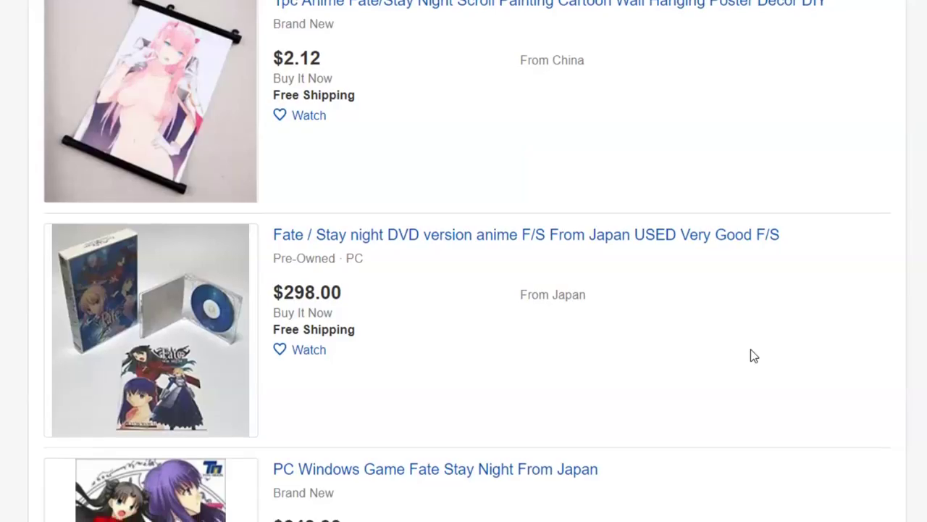
Look through eBay's Fate/stay night PC listings and view the contents photo of the used hollow ataraxia set
{"action": "scroll", "coordinate": [748, 349], "scroll_direction": "down", "scroll_amount": 2}
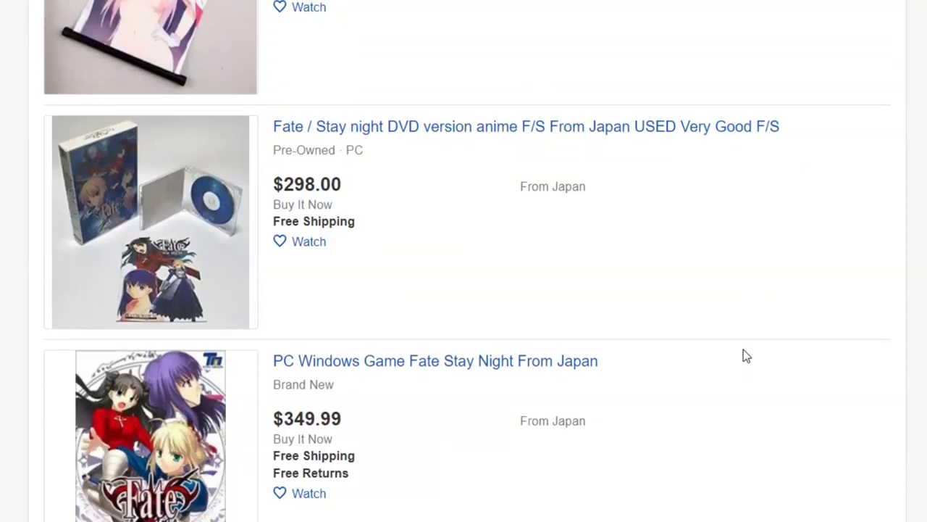
{"action": "scroll", "coordinate": [742, 350], "scroll_direction": "down", "scroll_amount": 5}
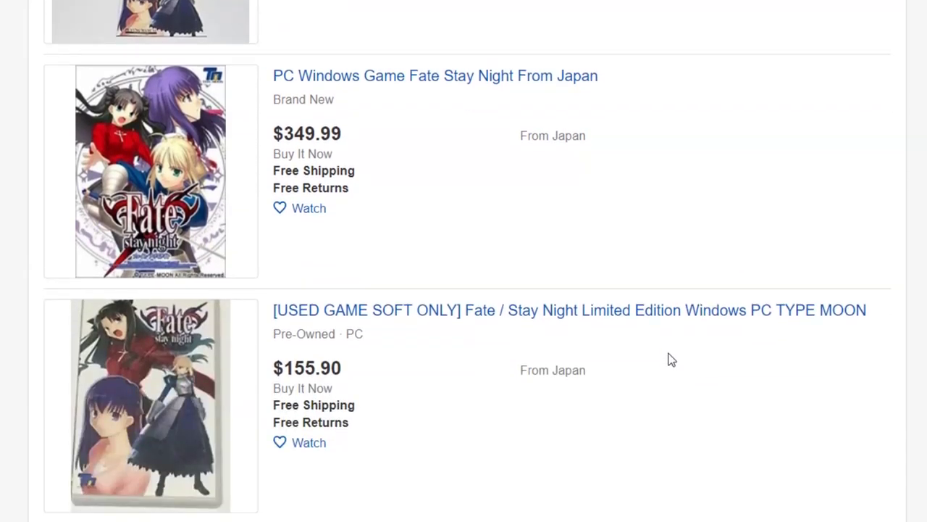
{"action": "scroll", "coordinate": [668, 358], "scroll_direction": "down", "scroll_amount": 2}
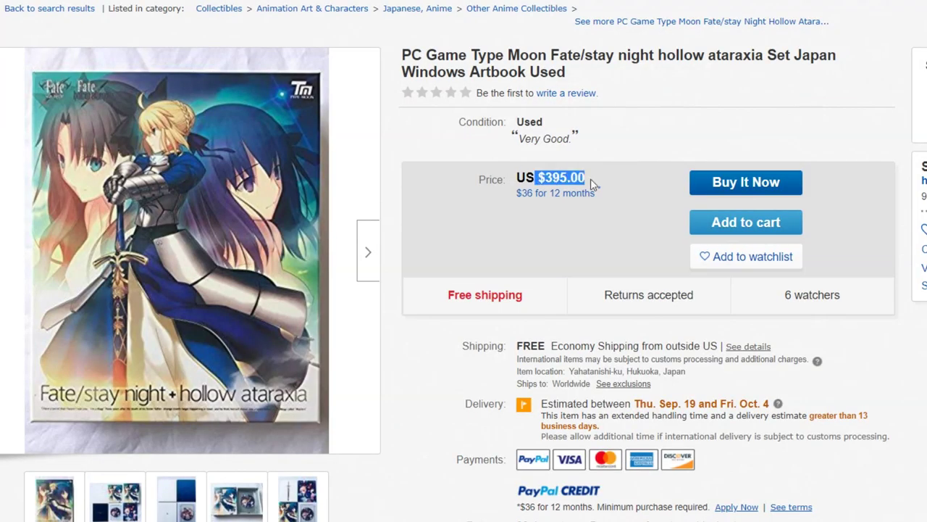
{"action": "scroll", "coordinate": [344, 335], "scroll_direction": "down", "scroll_amount": 1}
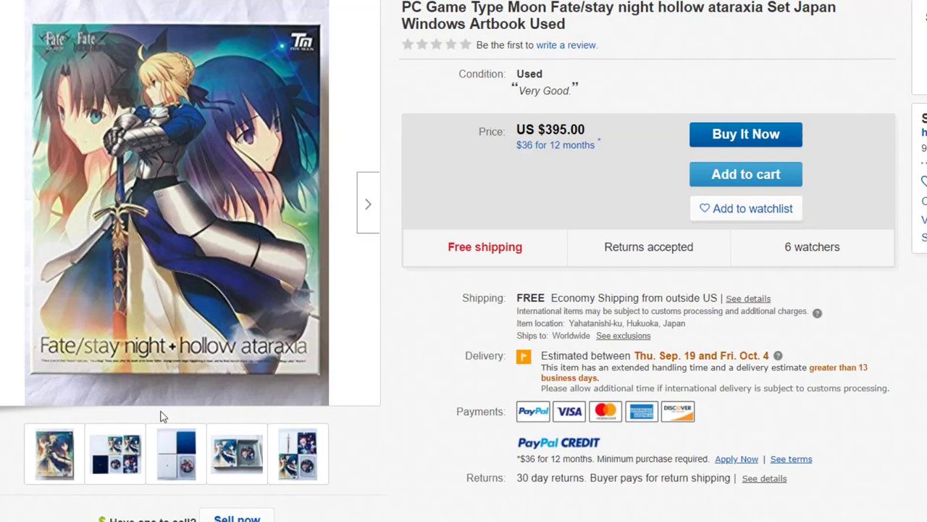
{"action": "left_click", "coordinate": [116, 454]}
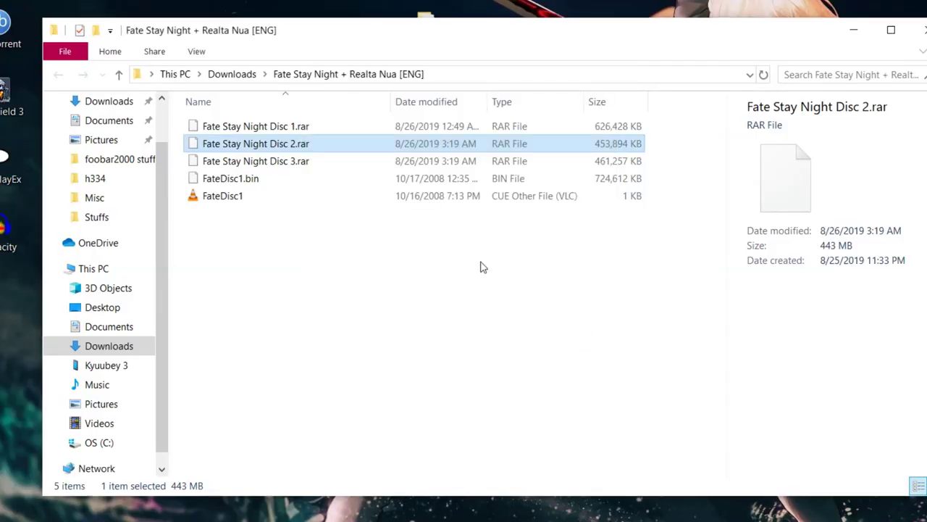
Open the Fate Stay Night Disc 2.rar archive in 7-Zip and place its window beside the download folder
{"action": "right_click", "coordinate": [292, 144]}
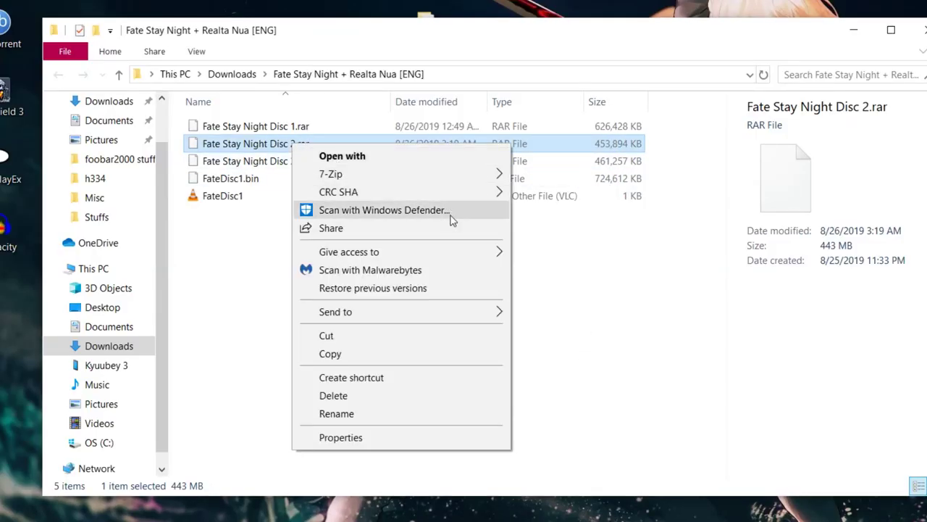
{"action": "mouse_move", "coordinate": [463, 176]}
{"action": "left_click", "coordinate": [565, 180]}
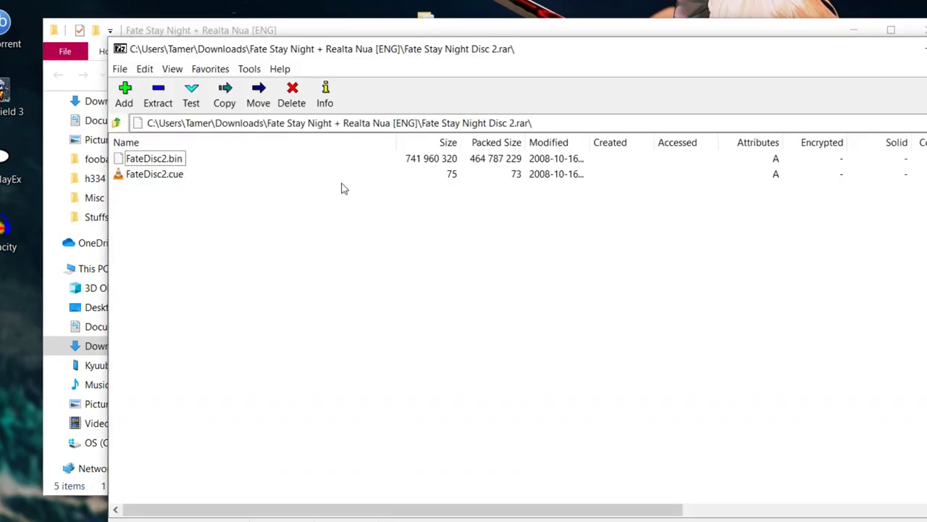
{"action": "left_click_drag", "start_coordinate": [268, 49], "coordinate": [617, 111]}
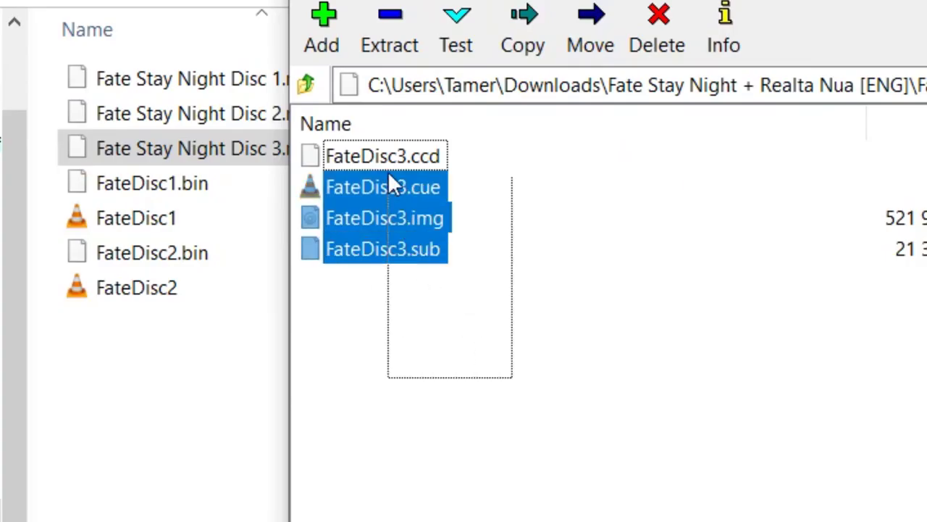
Extract the FateDisc3 ccd, cue, img and sub files from the Disc 3 archive into the Fate Stay Night download folder
{"action": "left_click_drag", "start_coordinate": [388, 171], "coordinate": [181, 354]}
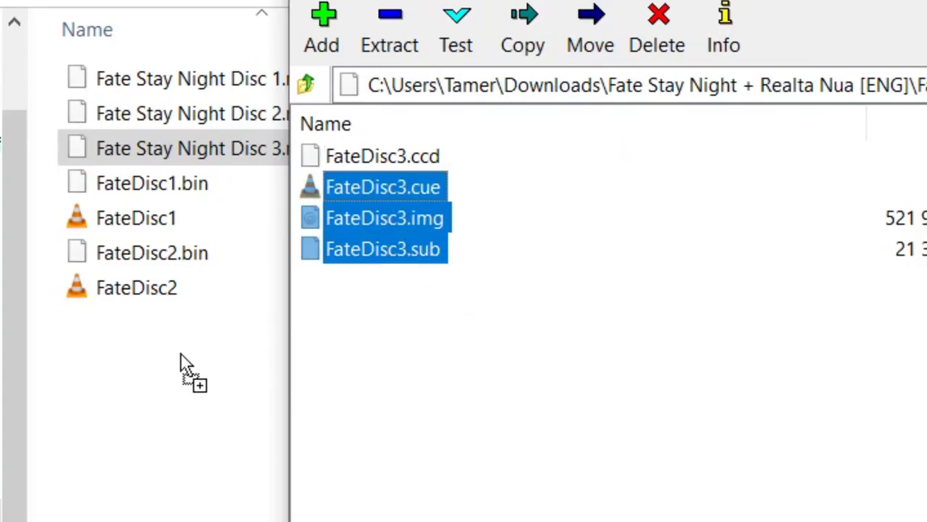
{"action": "left_click_drag", "start_coordinate": [440, 205], "coordinate": [483, 387]}
{"action": "left_click_drag", "start_coordinate": [528, 407], "coordinate": [357, 155]}
{"action": "left_click_drag", "start_coordinate": [356, 156], "coordinate": [174, 452]}
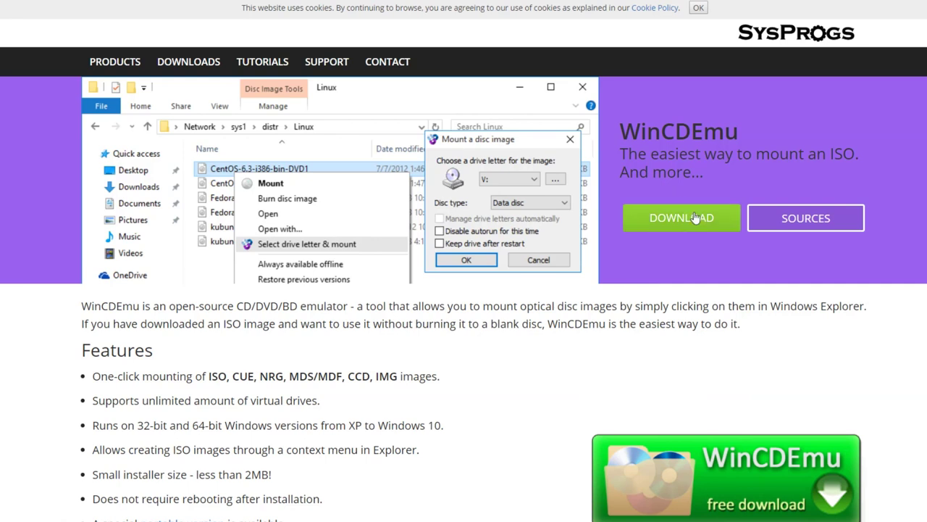
Download WinCDEmu from its website and mount the FateDisc1 BIN image
{"action": "left_click", "coordinate": [695, 217]}
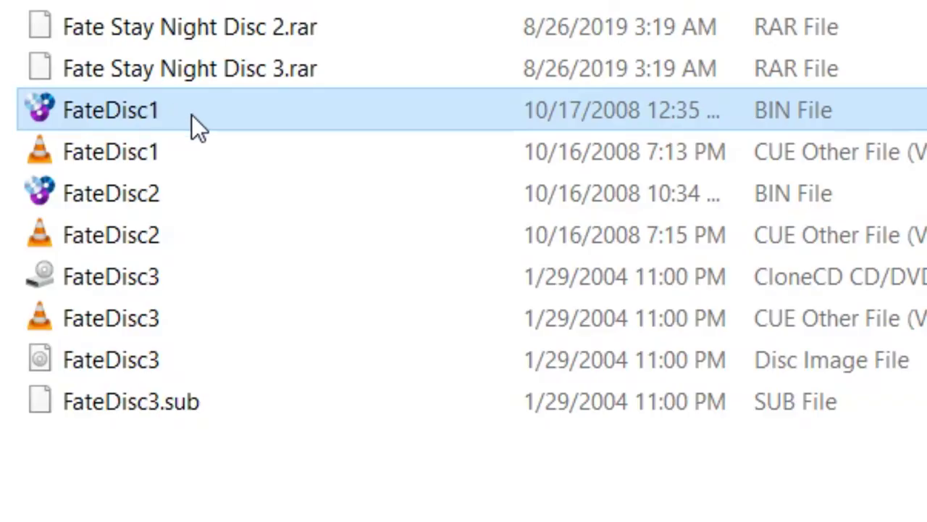
{"action": "double_click", "coordinate": [192, 116]}
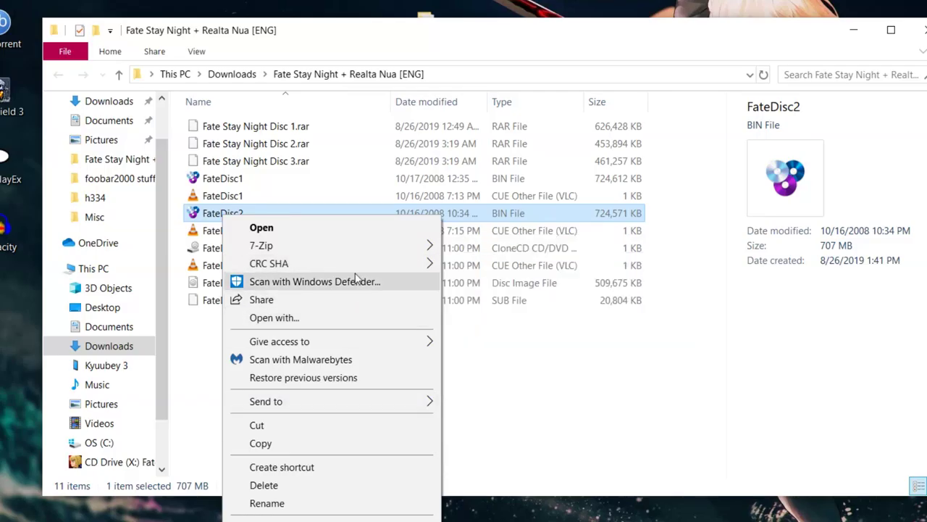
Mount the FateDisc2 BIN image on drive Y: with WinCDEmu mounter, keeping it as the default app for .bin files
{"action": "left_click", "coordinate": [304, 317]}
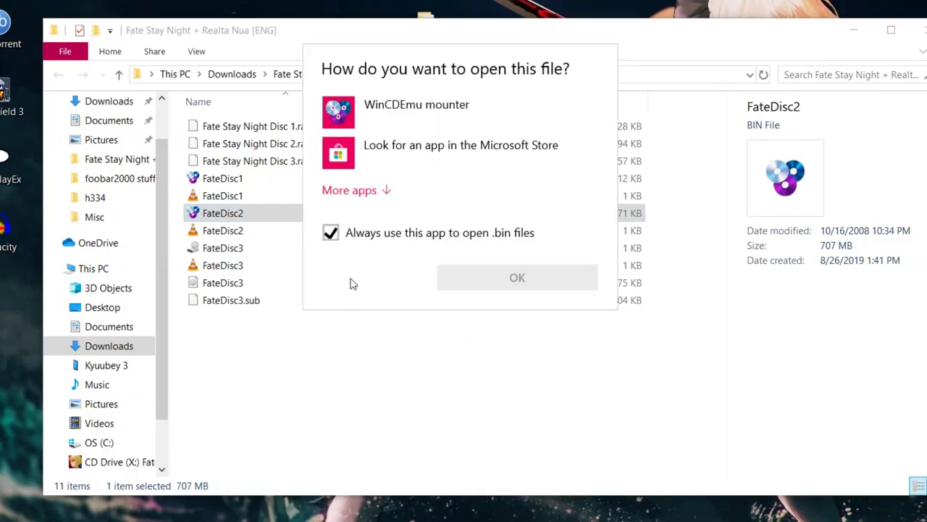
{"action": "left_click", "coordinate": [391, 108]}
{"action": "left_click", "coordinate": [518, 275]}
{"action": "left_click", "coordinate": [437, 290]}
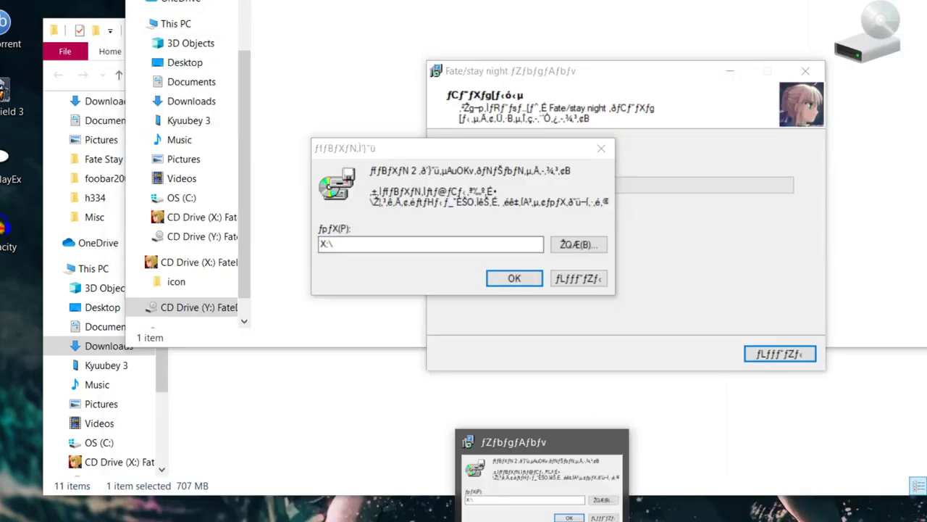
Browse for the FateDisc2 drive at the game installer's disc 2 request and continue the installation
{"action": "left_click", "coordinate": [579, 244]}
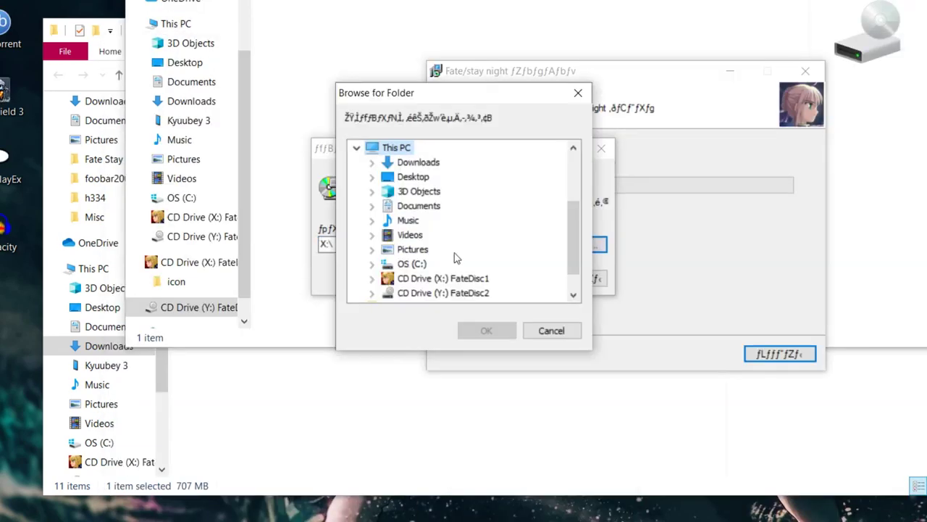
{"action": "left_click", "coordinate": [549, 329]}
{"action": "left_click", "coordinate": [514, 279]}
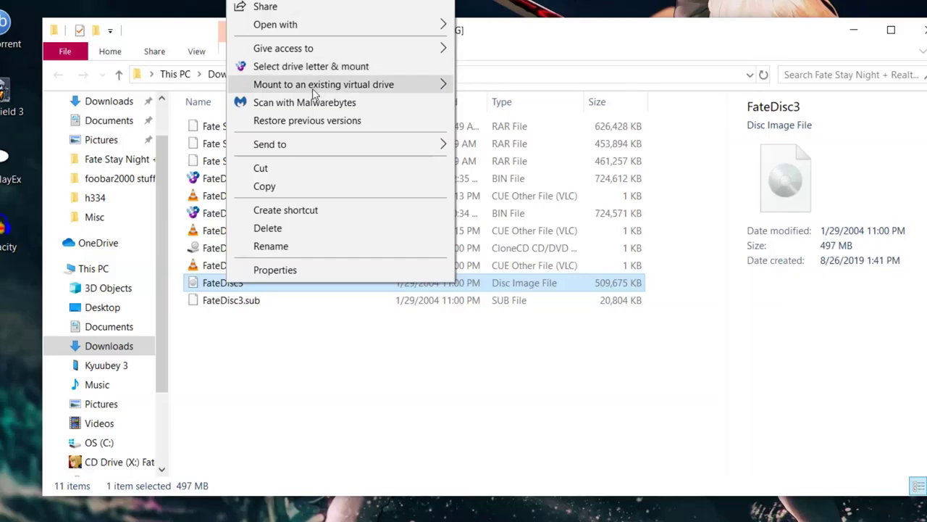
Mount the FateDisc3 disc image with WinCDEmu on drive Z: as a data disc
{"action": "left_click", "coordinate": [317, 71]}
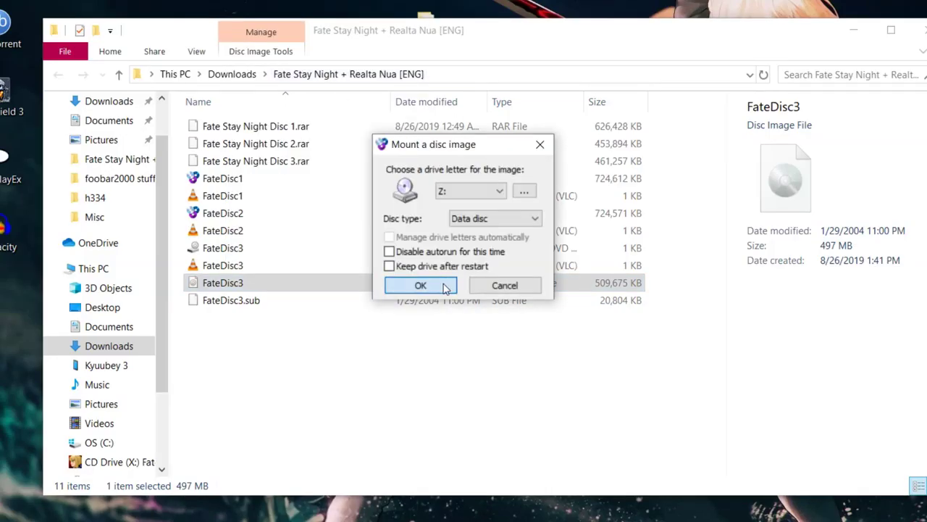
{"action": "left_click", "coordinate": [420, 286]}
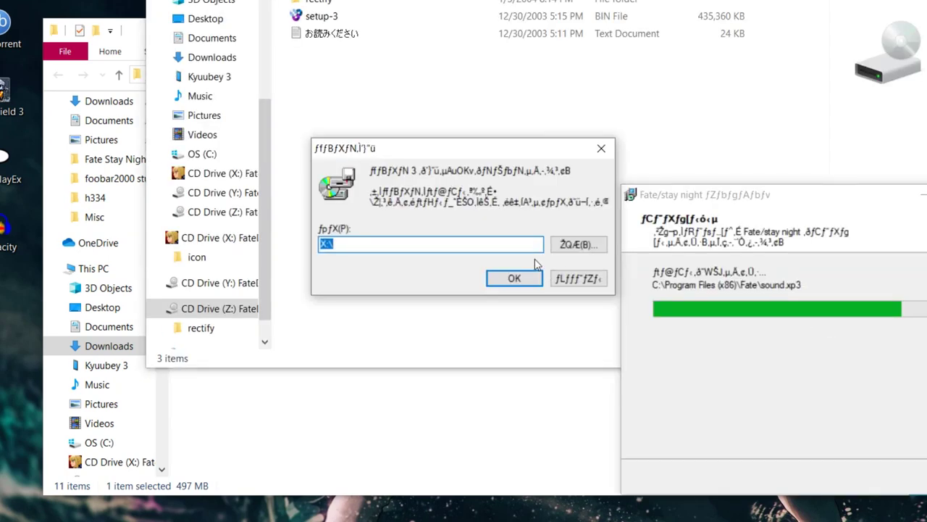
Select the FateDisc3 drive (Z:) as the installer's disc 3 source and retry copying sound.xp3
{"action": "left_click", "coordinate": [578, 244]}
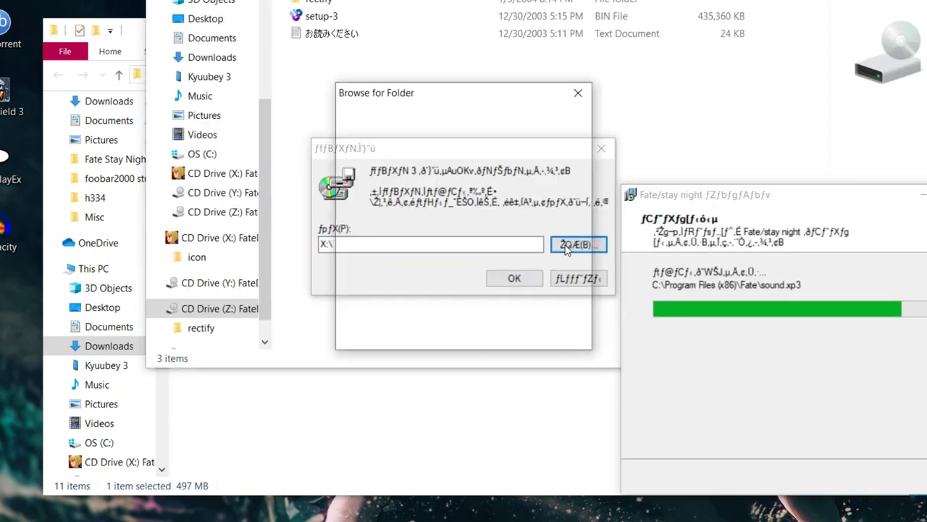
{"action": "scroll", "coordinate": [469, 264], "scroll_direction": "down", "scroll_amount": 1}
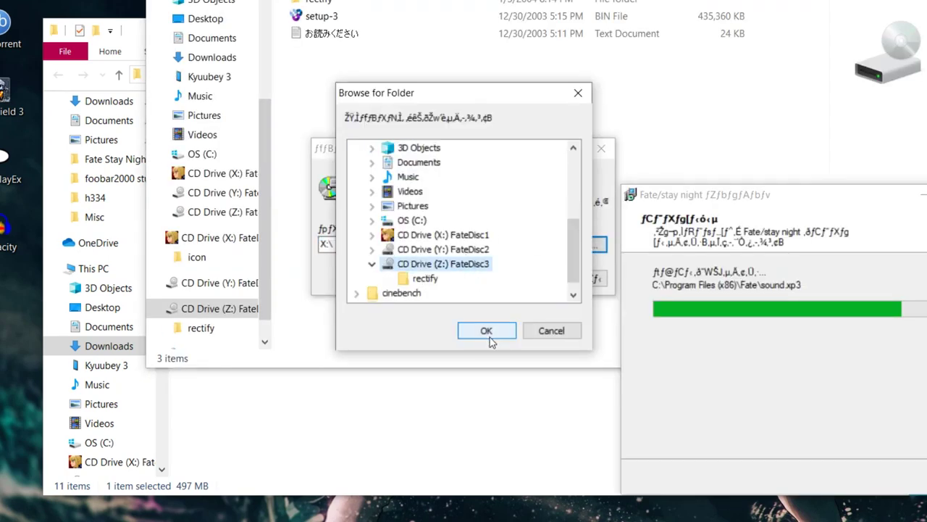
{"action": "left_click", "coordinate": [488, 333]}
{"action": "left_click", "coordinate": [515, 280]}
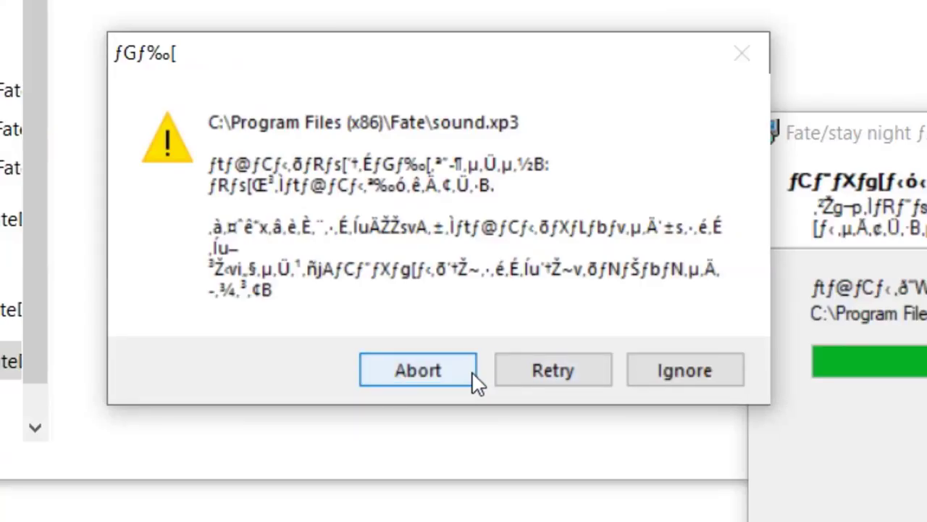
{"action": "left_click", "coordinate": [507, 371]}
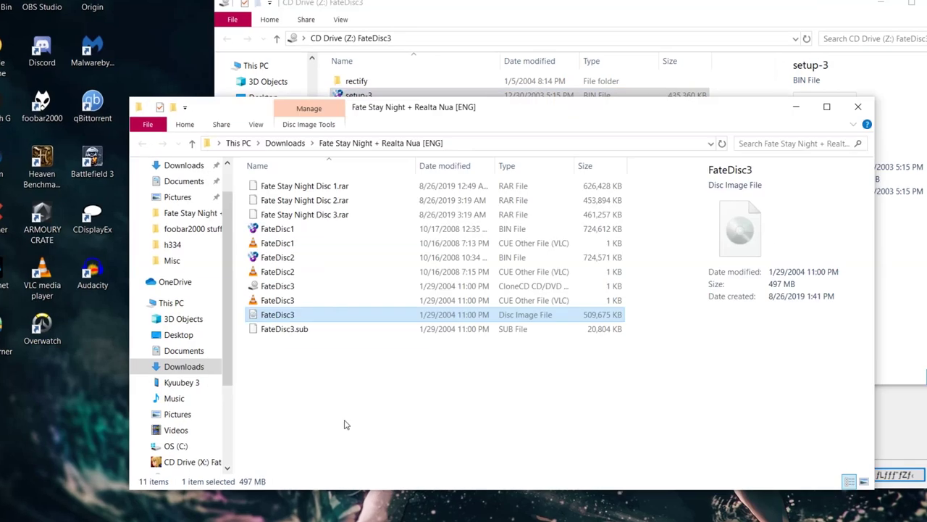
Try to mount the setup-3 BIN file from the download folder as a disc image
{"action": "right_click", "coordinate": [297, 344]}
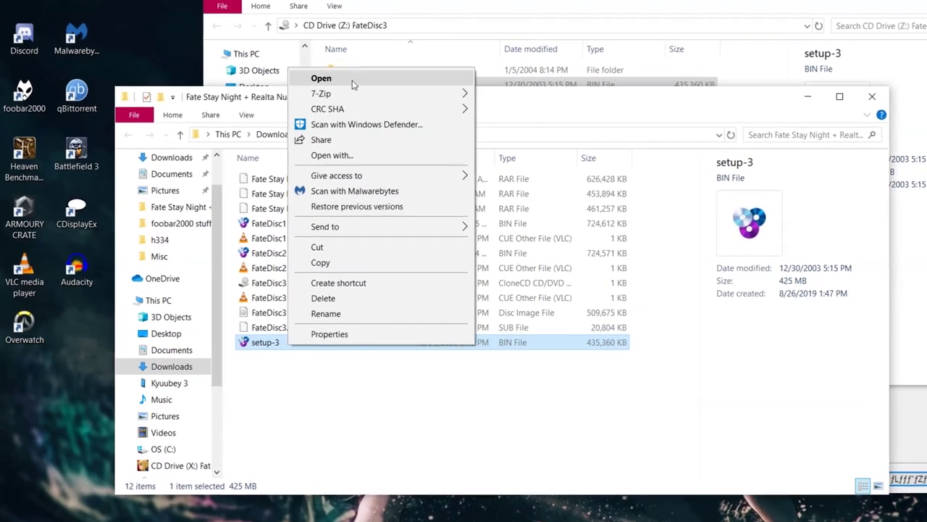
{"action": "left_click", "coordinate": [352, 84]}
{"action": "left_click", "coordinate": [517, 362]}
{"action": "left_click", "coordinate": [528, 306]}
{"action": "right_click", "coordinate": [355, 342]}
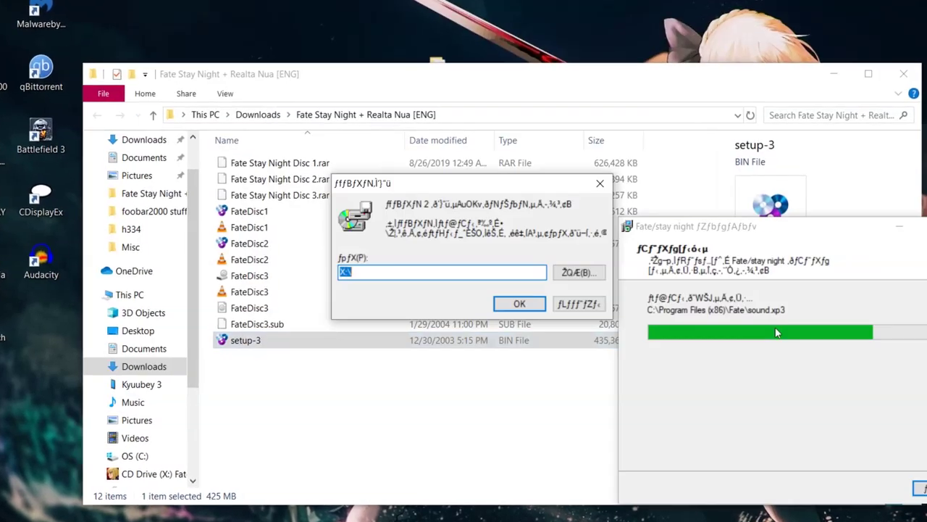
Try to choose a different source location at the installer's disc 2 request, then cancel the request
{"action": "left_click", "coordinate": [579, 272]}
{"action": "left_click", "coordinate": [493, 350]}
{"action": "left_click", "coordinate": [520, 304]}
{"action": "left_click", "coordinate": [587, 302]}
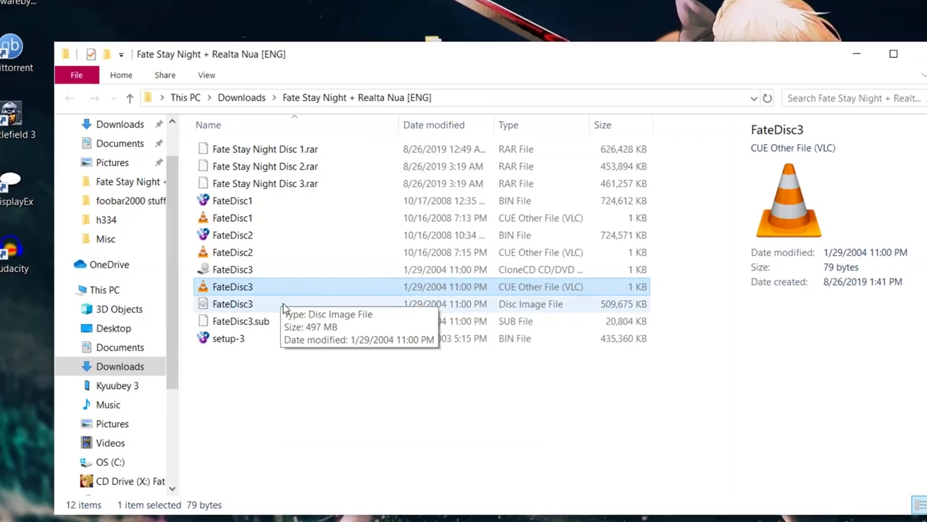
Open the FateDisc3 disc image with WinCDEmu mounter and browse for a source at the installer's disc 2 request
{"action": "right_click", "coordinate": [239, 302]}
{"action": "mouse_move", "coordinate": [283, 40]}
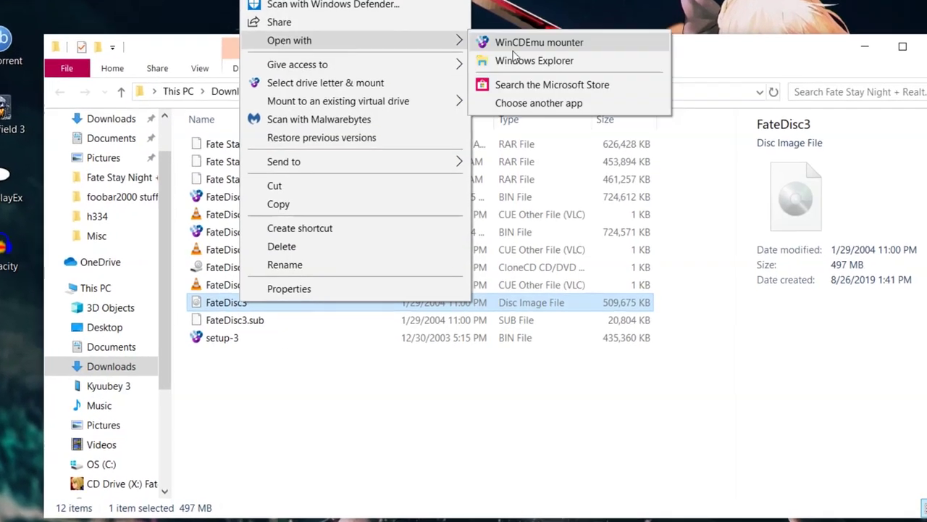
{"action": "left_click", "coordinate": [514, 45]}
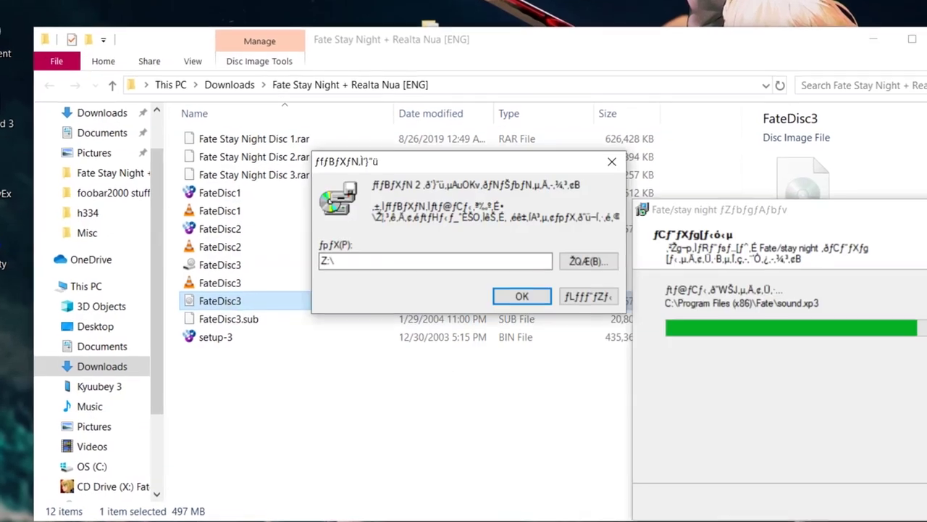
{"action": "left_click", "coordinate": [596, 259]}
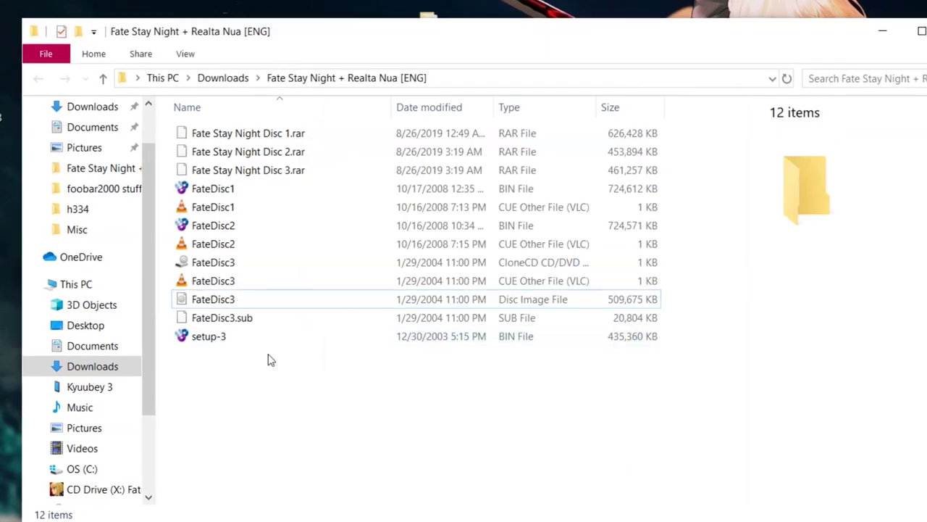
Try the FateDisc3 CUE file and the FateDisc3 CloneCD image as alternative ways to mount the third disc
{"action": "left_click", "coordinate": [213, 280]}
{"action": "right_click", "coordinate": [213, 280]}
{"action": "left_click", "coordinate": [274, 297]}
{"action": "right_click", "coordinate": [197, 262]}
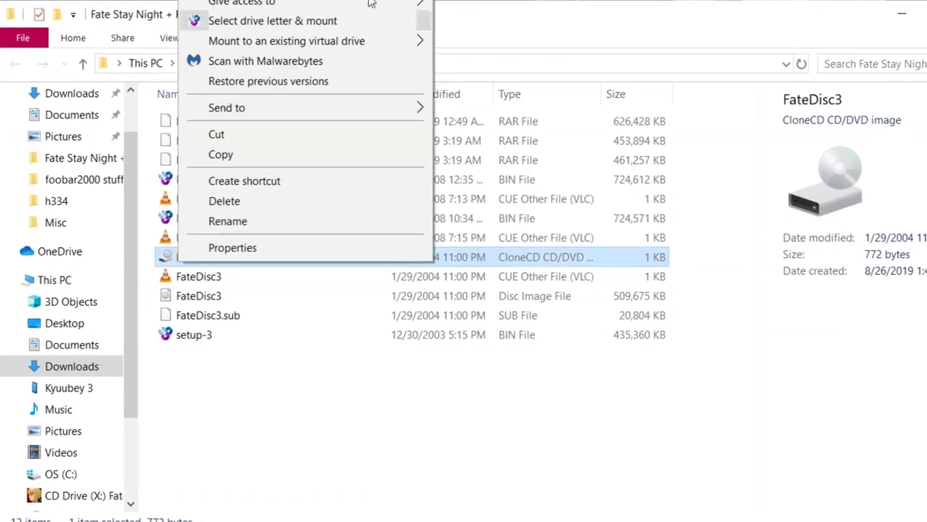
{"action": "left_click", "coordinate": [370, 3]}
{"action": "left_click", "coordinate": [528, 357]}
{"action": "left_click", "coordinate": [434, 297]}
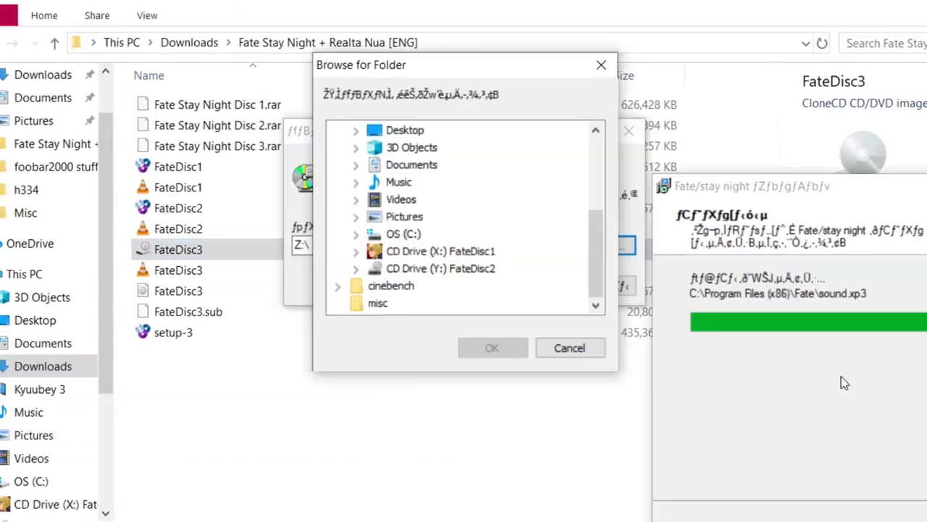
Try again to select a source folder for the installer's disc 2 request, then cancel it
{"action": "left_click", "coordinate": [565, 346]}
{"action": "left_click", "coordinate": [596, 245]}
{"action": "left_click", "coordinate": [487, 346]}
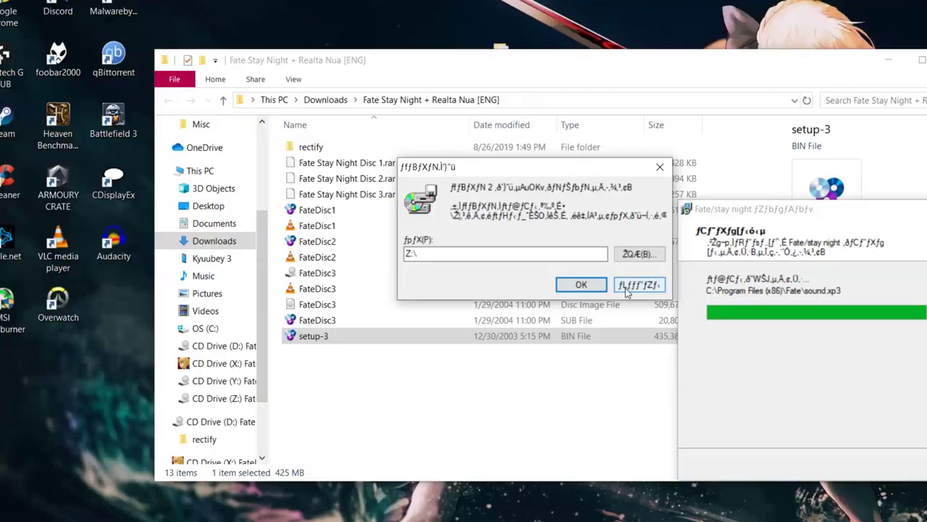
{"action": "left_click", "coordinate": [625, 287]}
{"action": "left_click", "coordinate": [606, 302]}
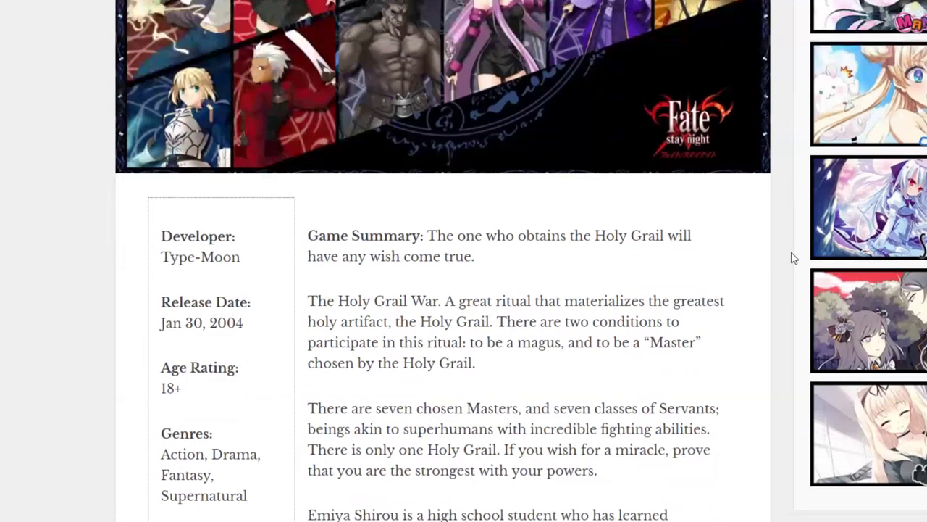
Read the Fate/stay night game summary and details, down to the walkthrough and Mirror Moon patch section
{"action": "scroll", "coordinate": [793, 258], "scroll_direction": "down", "scroll_amount": 7}
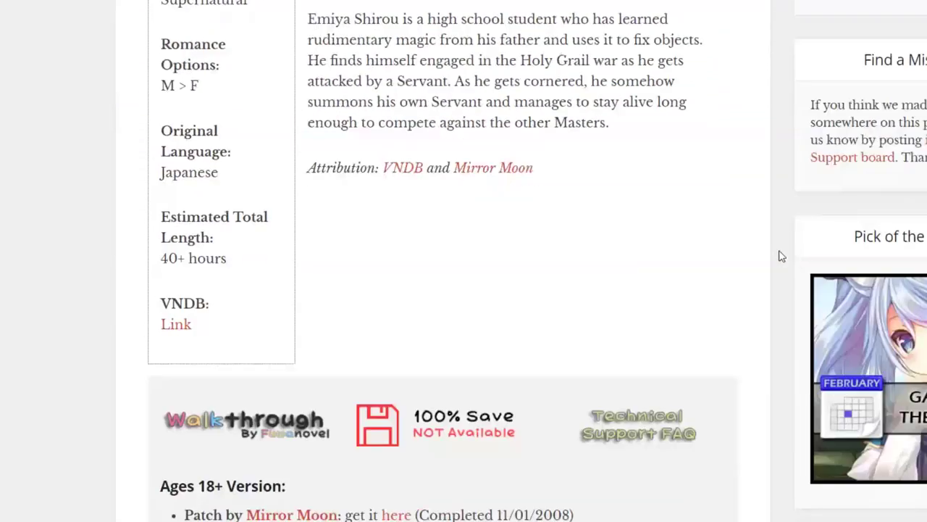
{"action": "scroll", "coordinate": [500, 290], "scroll_direction": "down", "scroll_amount": 2}
{"action": "scroll", "coordinate": [402, 339], "scroll_direction": "down", "scroll_amount": 1}
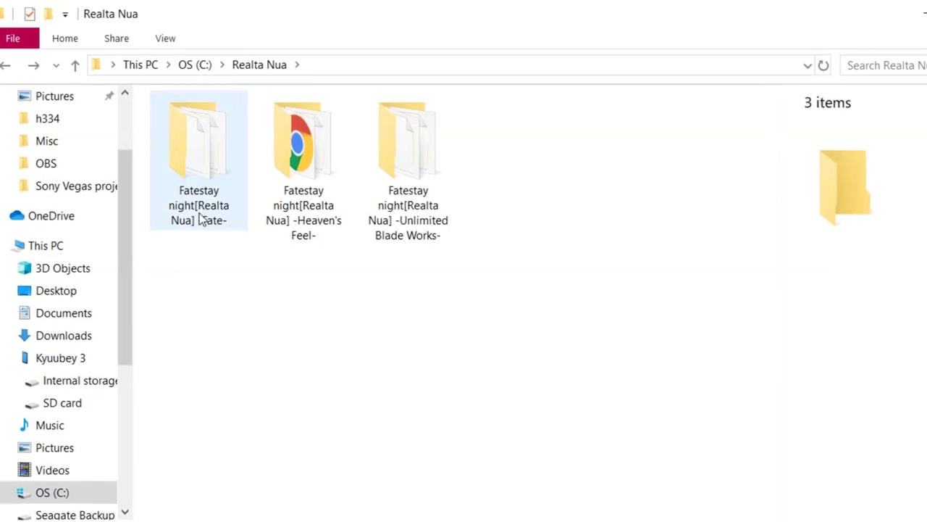
Examine the contents of the -Fate-, -Heaven's Feel- and -Unlimited Blade Works- folders inside Realta Nua
{"action": "left_click", "coordinate": [201, 203]}
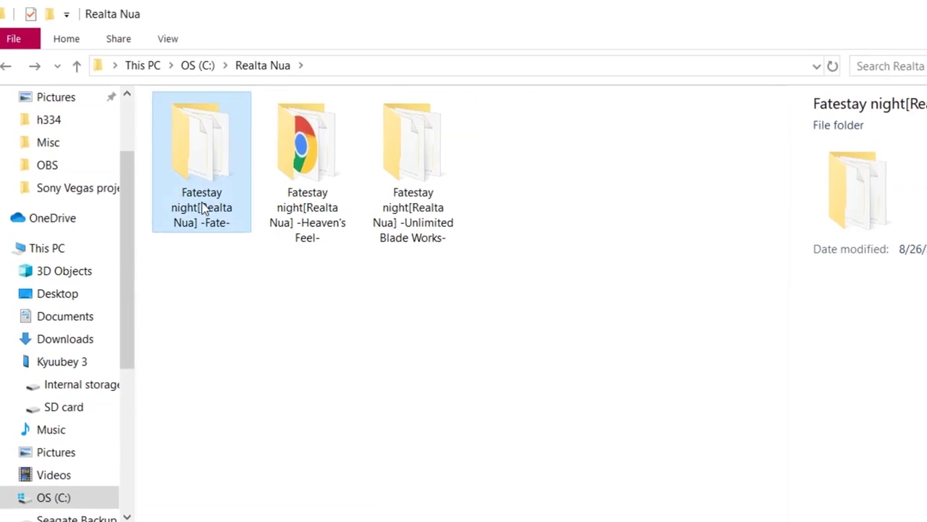
{"action": "double_click", "coordinate": [201, 203]}
{"action": "key", "text": "BackSpace"}
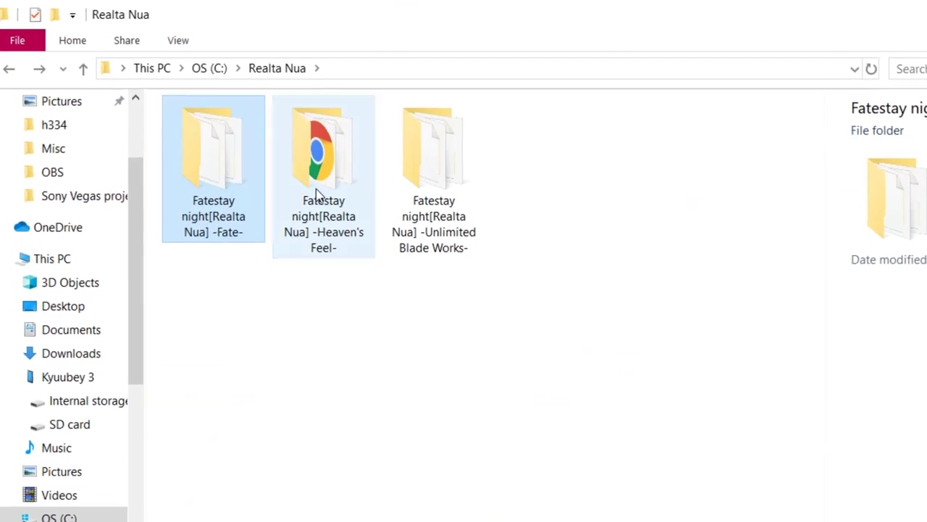
{"action": "double_click", "coordinate": [314, 186]}
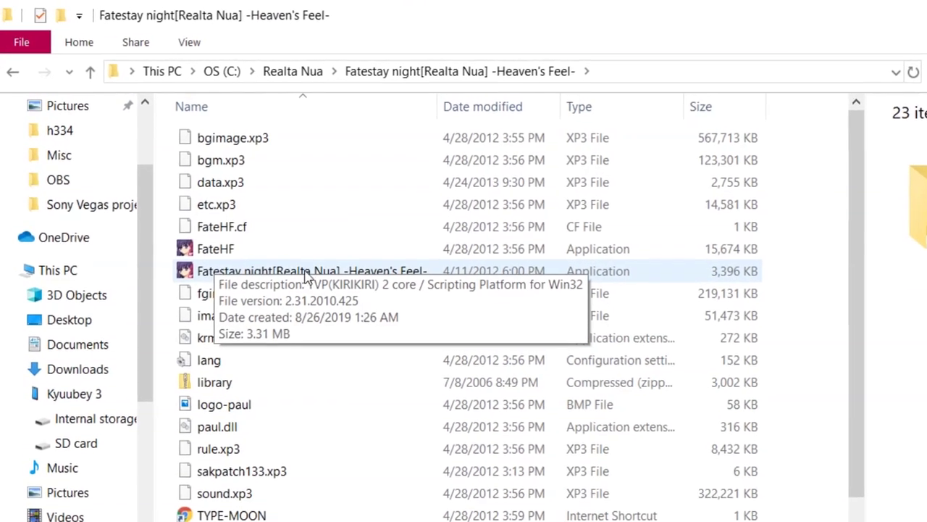
{"action": "key", "text": "BackSpace"}
{"action": "left_click", "coordinate": [422, 198]}
{"action": "double_click", "coordinate": [445, 208]}
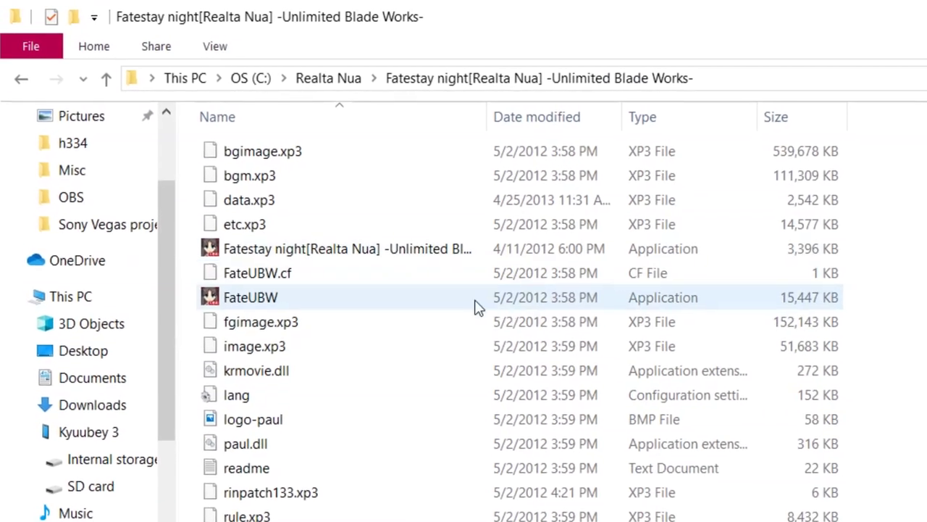
{"action": "key", "text": "BackSpace"}
{"action": "left_click", "coordinate": [500, 359]}
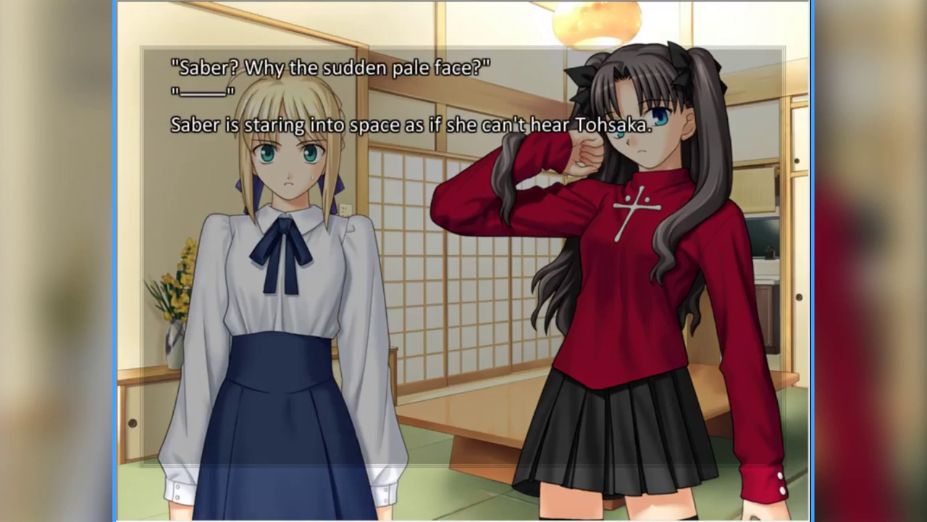
{"action": "key", "text": "Return"}
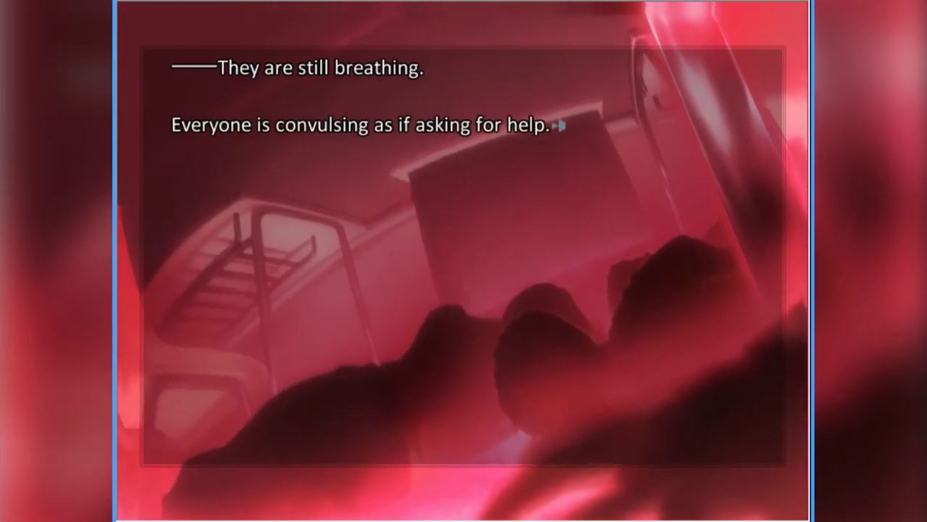
{"action": "key", "text": "Return"}
{"action": "key", "text": "Return"}
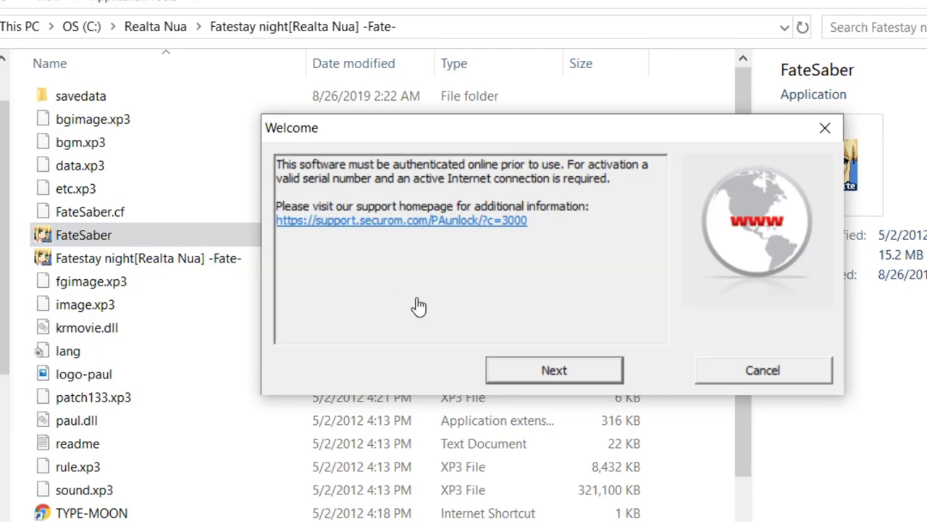
Proceed past the welcome page of FateSaber's online activation
{"action": "left_click", "coordinate": [555, 370]}
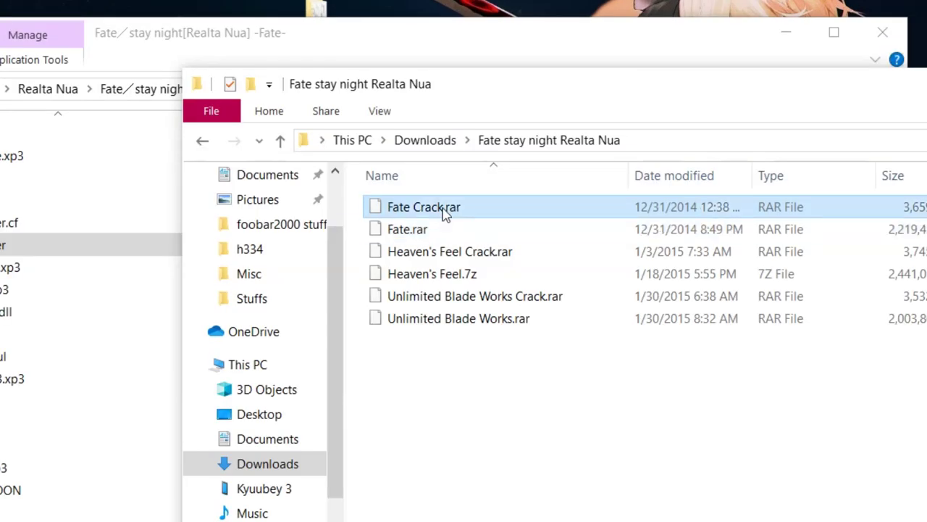
Open Fate Crack.rar with 7-Zip and copy its files into the -Fate- game folder, then do likewise for Heaven's Feel
{"action": "right_click", "coordinate": [444, 210]}
{"action": "mouse_move", "coordinate": [548, 253]}
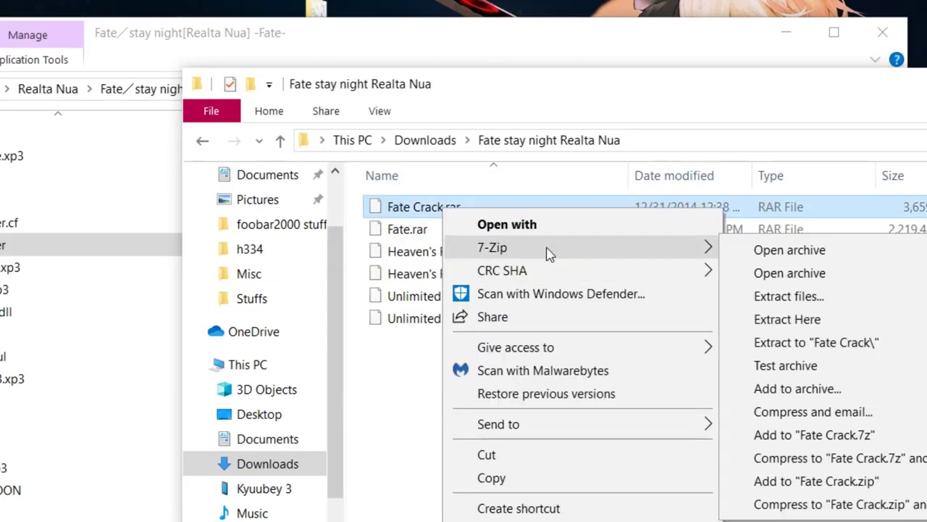
{"action": "left_click", "coordinate": [761, 249]}
{"action": "left_click_drag", "start_coordinate": [154, 155], "coordinate": [386, 184]}
{"action": "left_click_drag", "start_coordinate": [250, 382], "coordinate": [232, 297]}
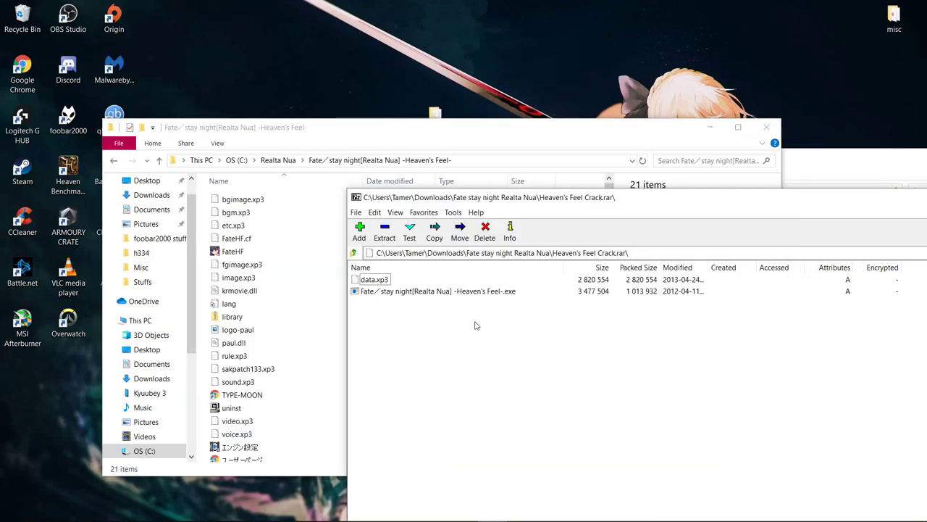
{"action": "left_click_drag", "start_coordinate": [259, 282], "coordinate": [255, 288]}
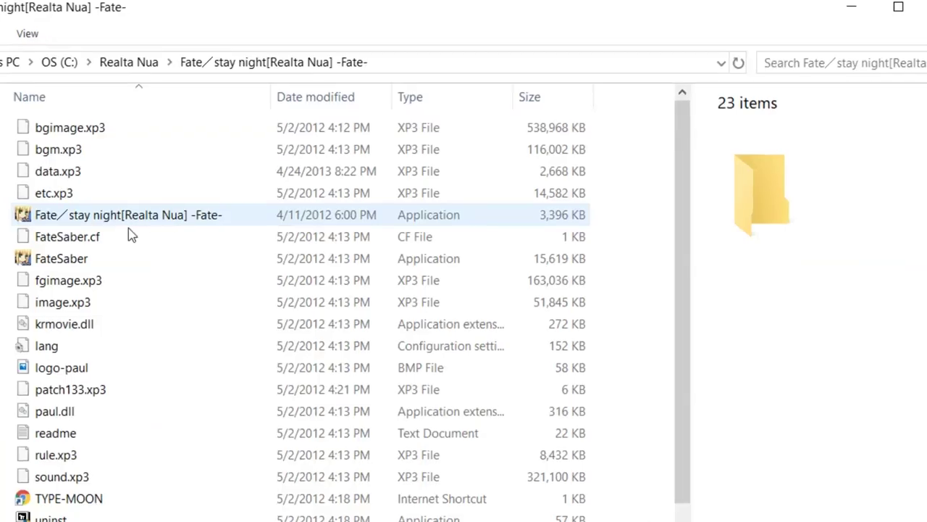
Try to launch the Fate／stay night[Realta Nua] -Fate- application from its install folder twice
{"action": "double_click", "coordinate": [182, 212]}
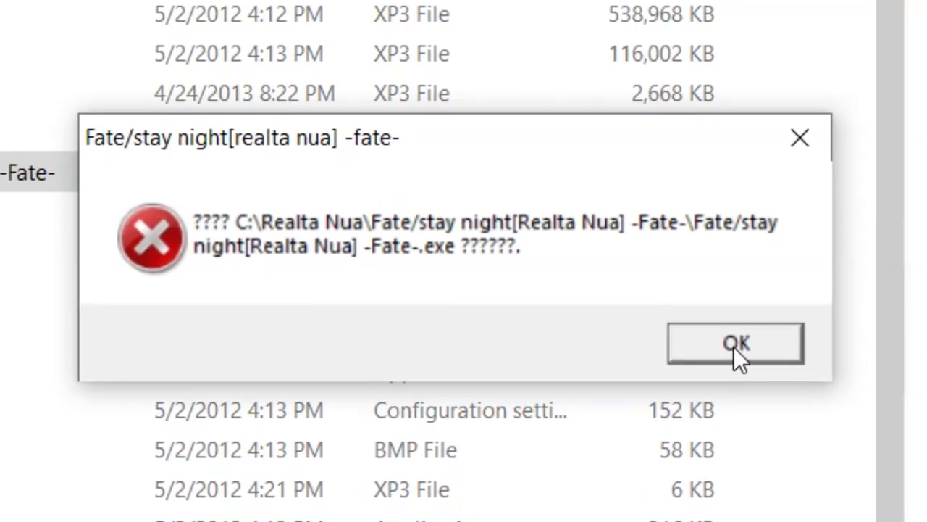
{"action": "left_click", "coordinate": [711, 338]}
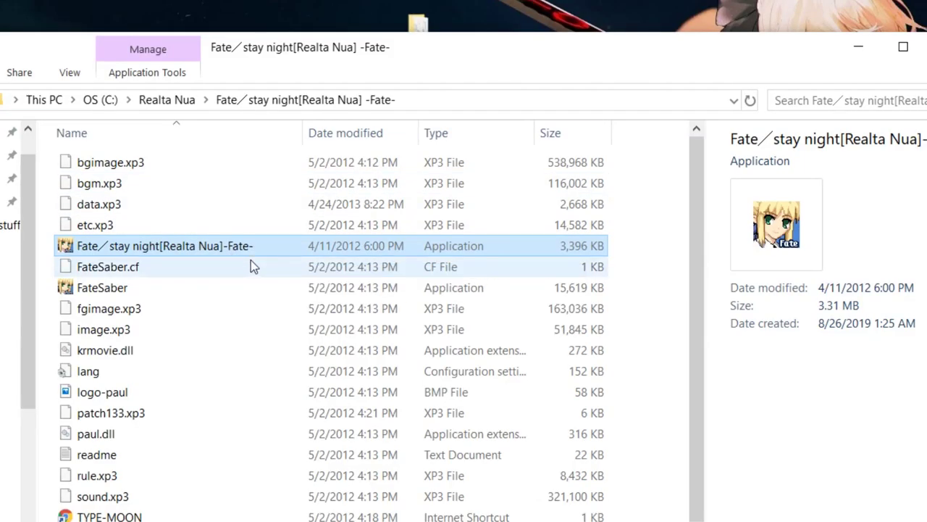
{"action": "double_click", "coordinate": [195, 246]}
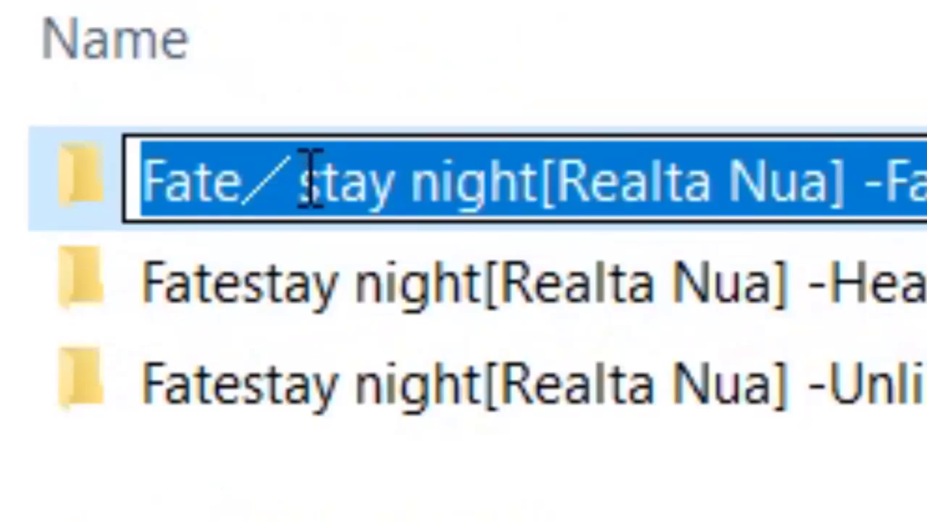
Remove the slash from the names of the -Fate- folder and its application so each starts with "Fatestay night[Realta Nua]"
{"action": "left_click", "coordinate": [304, 177]}
{"action": "key", "text": "BackSpace"}
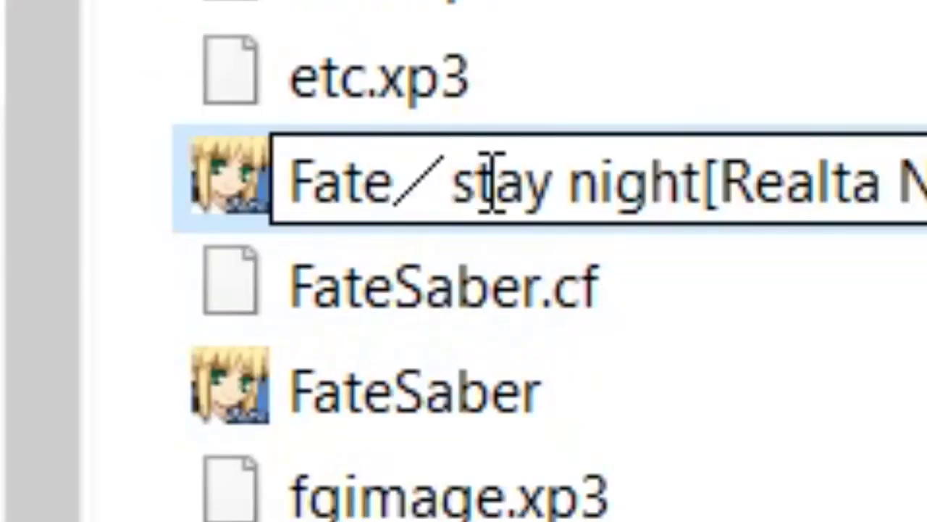
{"action": "key", "text": "BackSpace"}
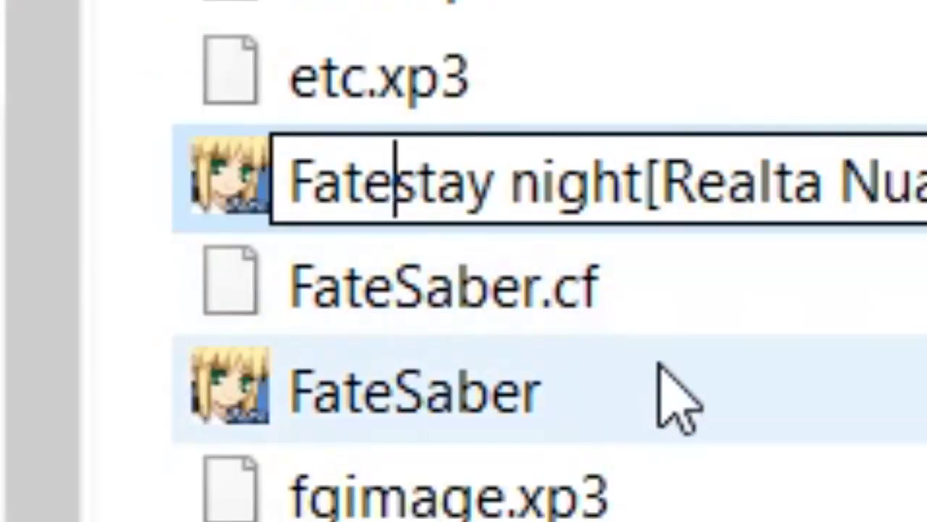
{"action": "key", "text": "Return"}
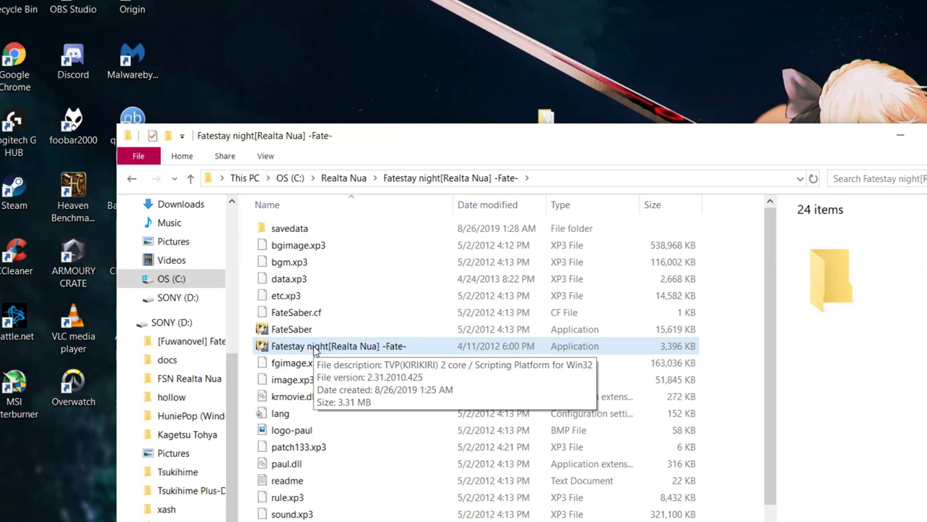
Try to launch the Fatestay night[Realta Nua] -Fate- application and close its error and script windows
{"action": "double_click", "coordinate": [316, 347]}
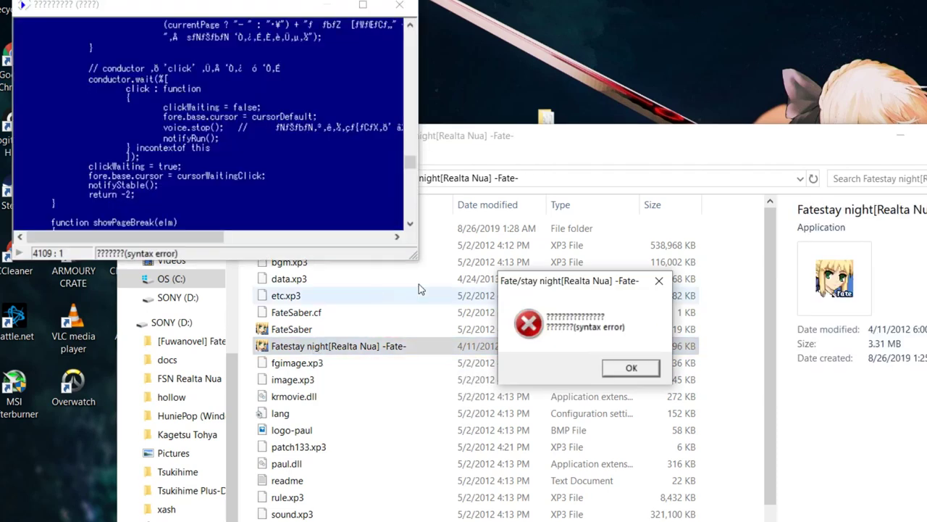
{"action": "left_click", "coordinate": [632, 367]}
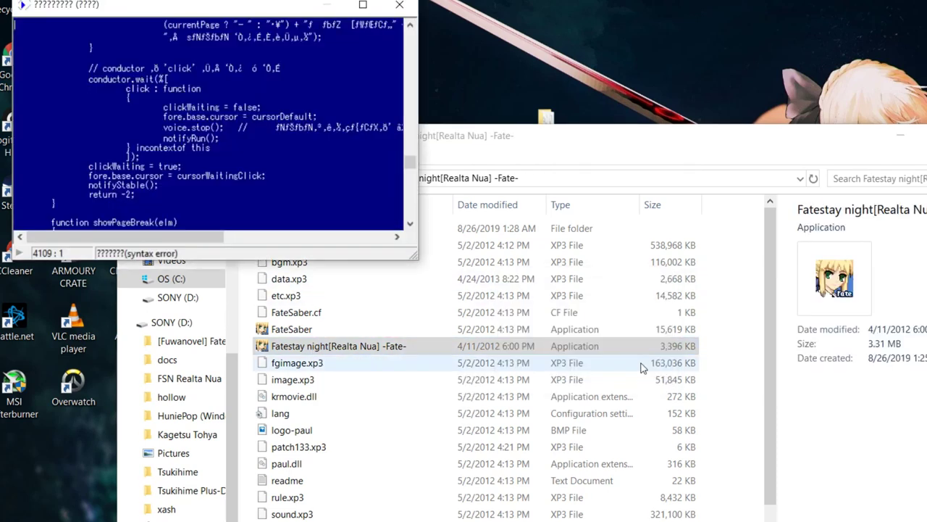
{"action": "left_click", "coordinate": [399, 6]}
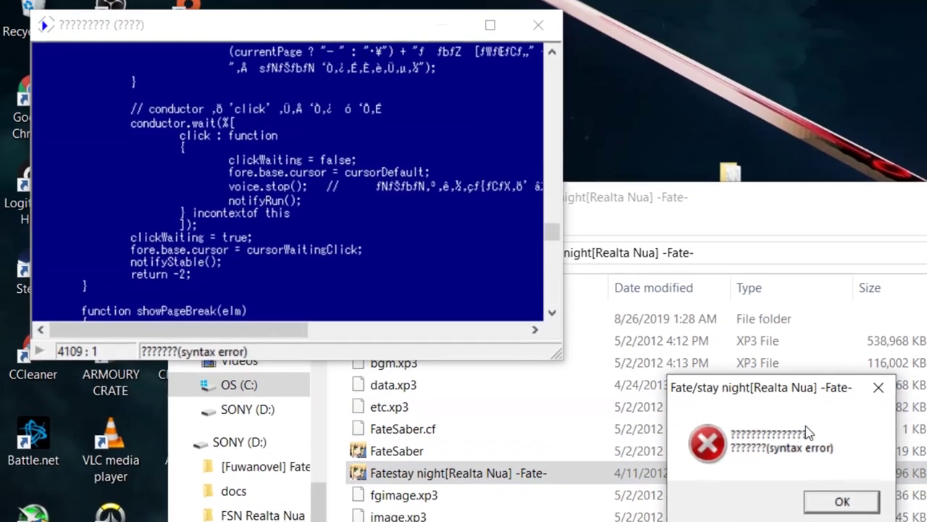
{"action": "left_click", "coordinate": [841, 501]}
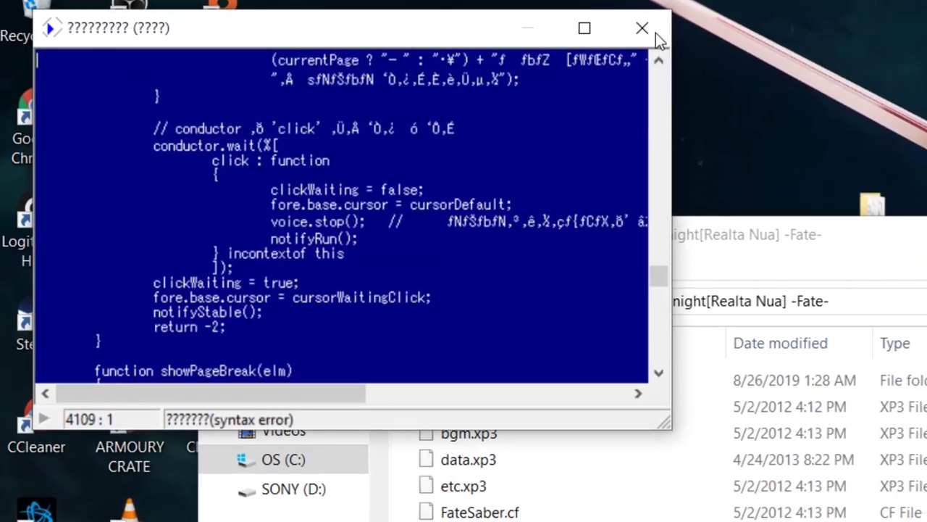
{"action": "left_click", "coordinate": [654, 31]}
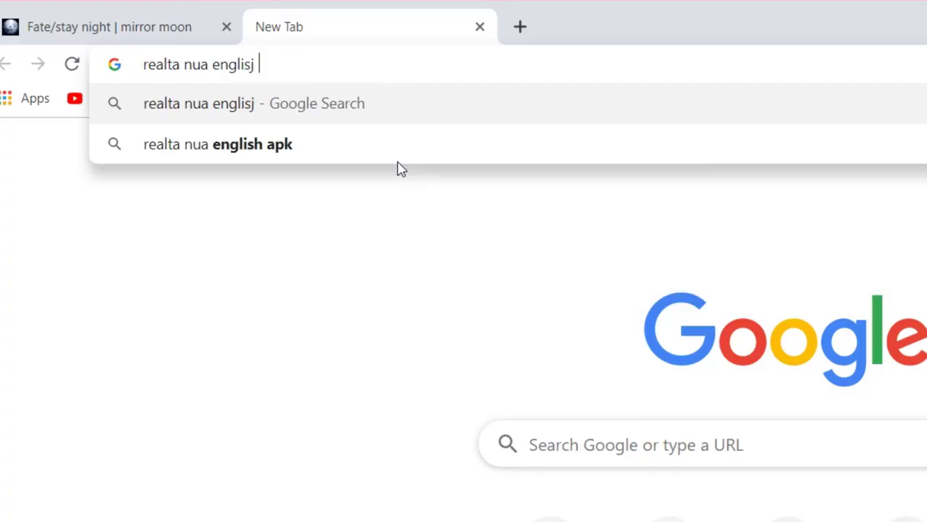
Search the web for "realta nua english patch" and go to the v3 release post's download link on the Réalta Nua English Patch site
{"action": "key", "text": "BackSpace"}
{"action": "key", "text": "BackSpace"}
{"action": "type", "text": "h patc"}
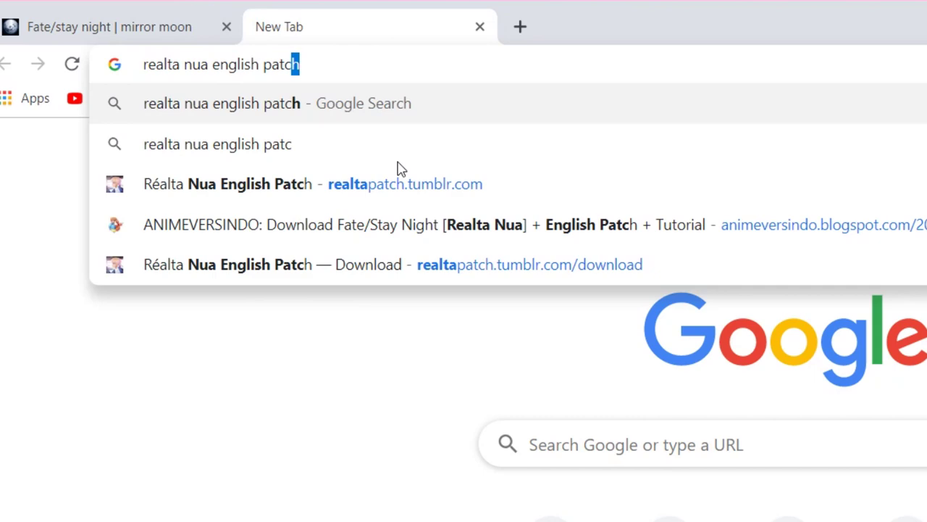
{"action": "key", "text": "Return"}
{"action": "scroll", "coordinate": [285, 308], "scroll_direction": "down", "scroll_amount": 1}
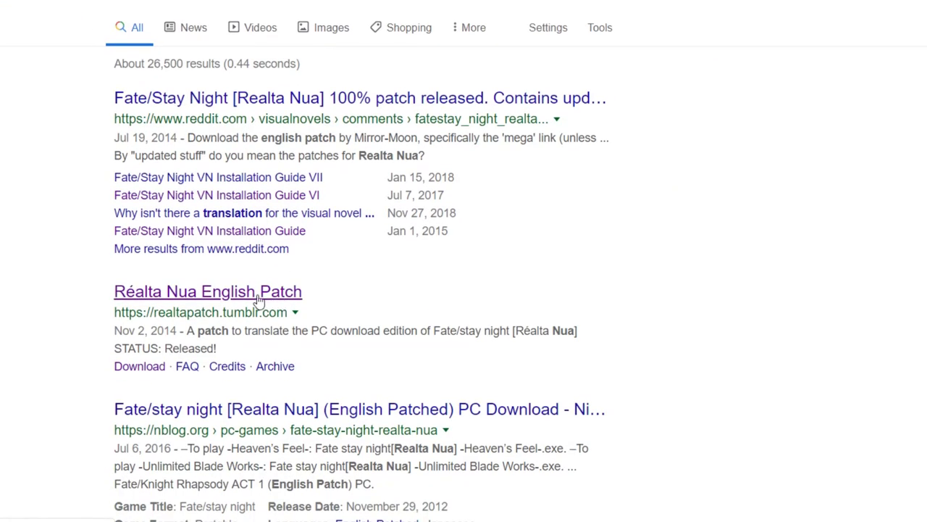
{"action": "left_click", "coordinate": [235, 297]}
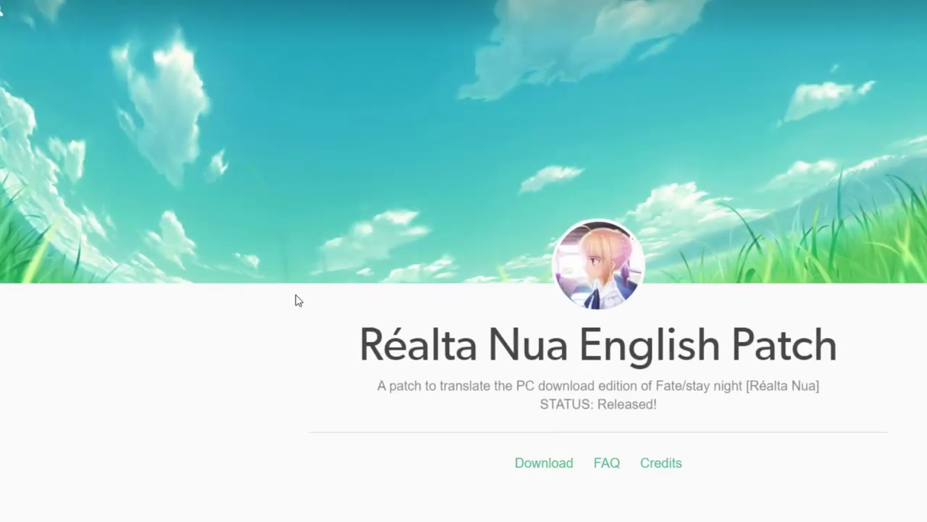
{"action": "scroll", "coordinate": [346, 300], "scroll_direction": "down", "scroll_amount": 3}
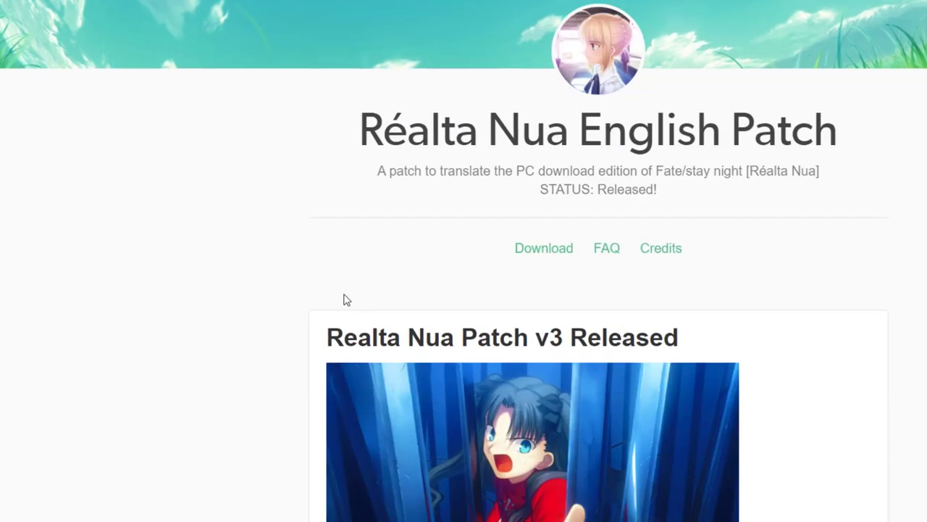
{"action": "scroll", "coordinate": [355, 296], "scroll_direction": "down", "scroll_amount": 7}
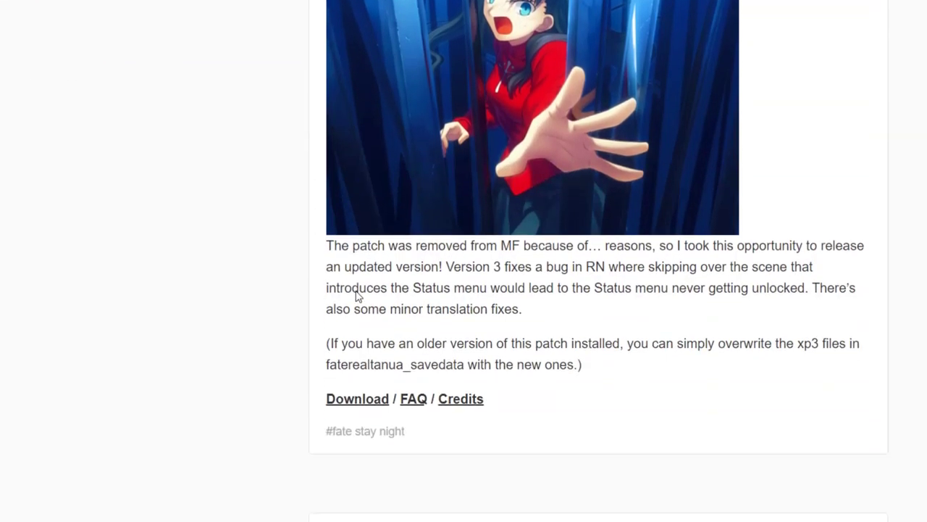
{"action": "mouse_move", "coordinate": [357, 306]}
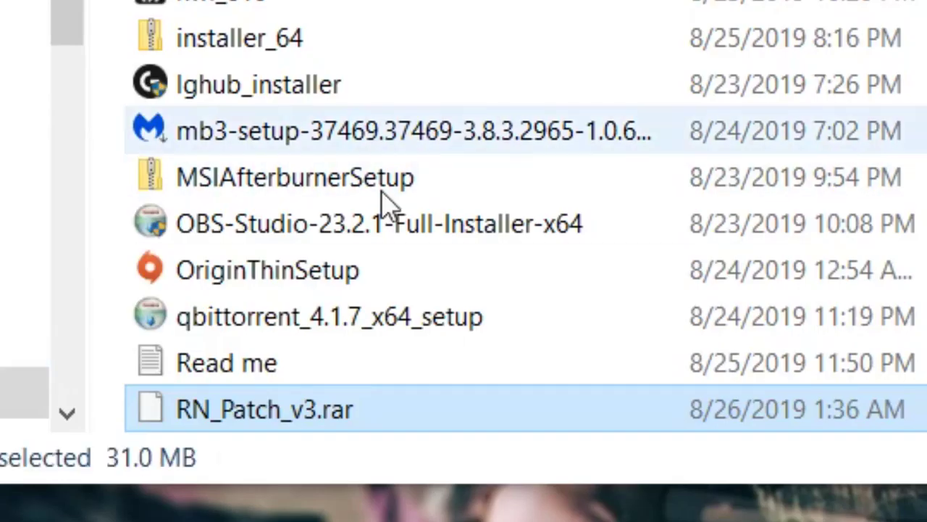
Open RN_Patch_v3.rar with 7-Zip and copy its faterealtanua_savedata folder into Documents
{"action": "right_click", "coordinate": [282, 494]}
{"action": "mouse_move", "coordinate": [449, 187]}
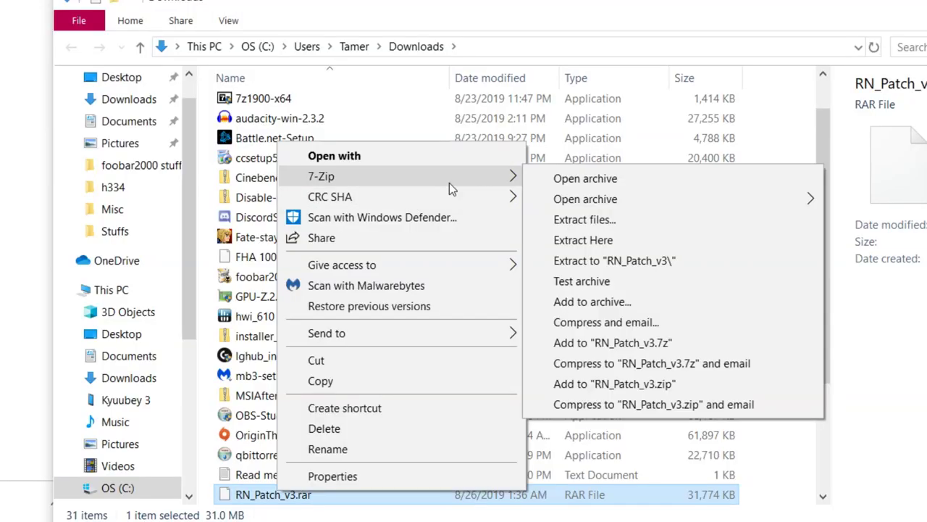
{"action": "left_click", "coordinate": [562, 179]}
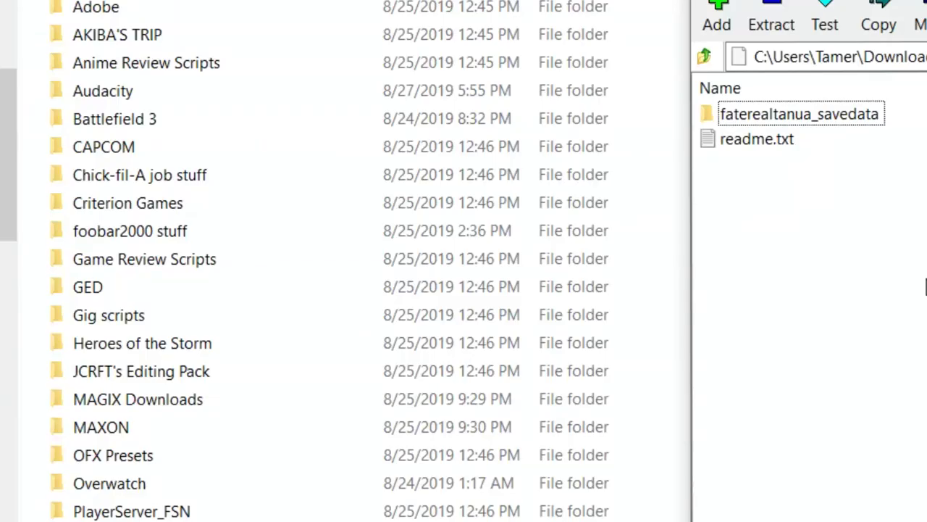
{"action": "left_click", "coordinate": [815, 118]}
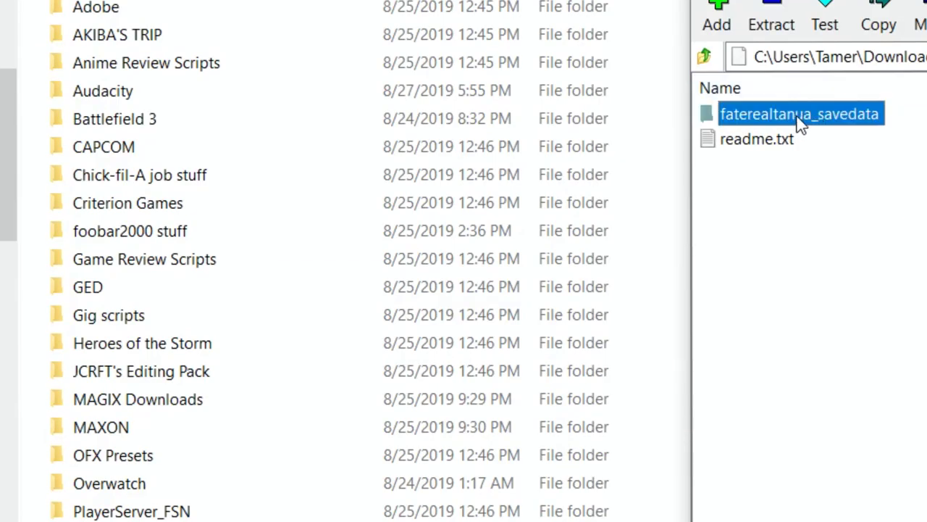
{"action": "left_click_drag", "start_coordinate": [802, 123], "coordinate": [39, 194]}
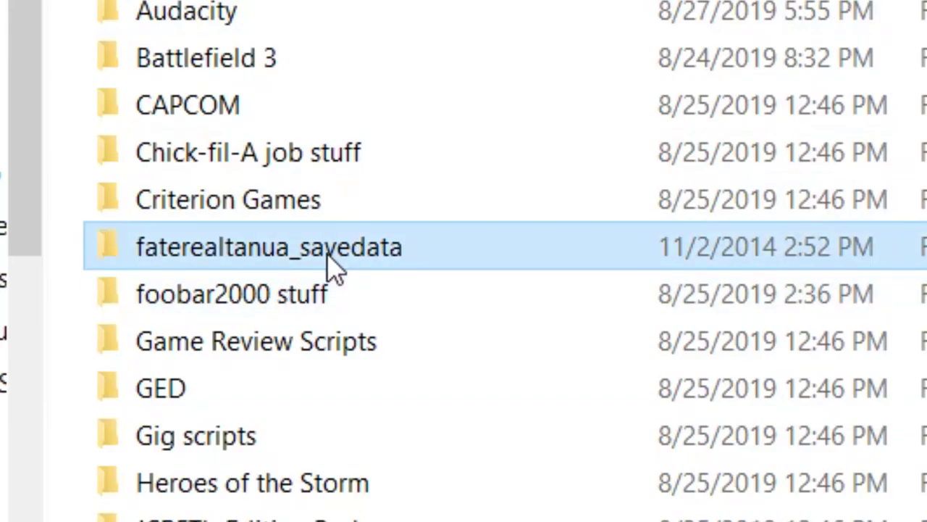
Open the faterealtanua_savedata folder in Documents and check its English patch .xp3 files
{"action": "double_click", "coordinate": [335, 270]}
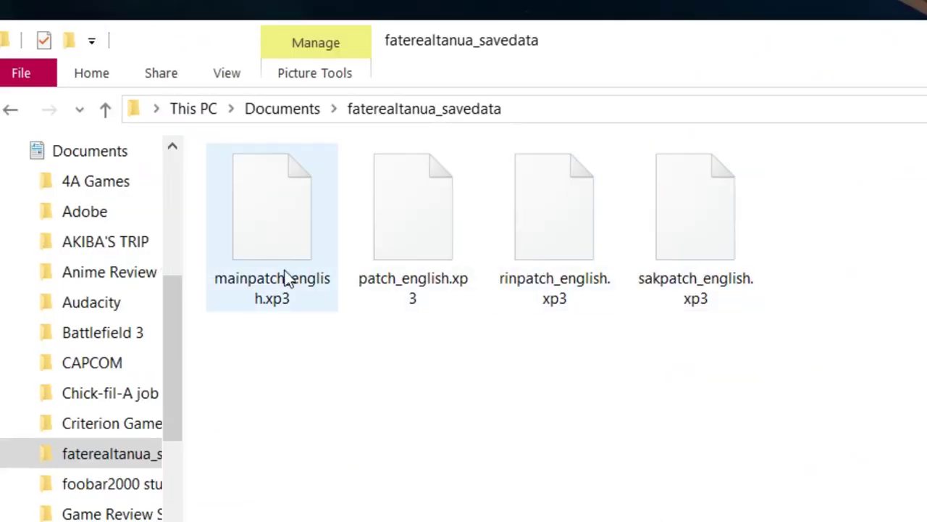
{"action": "left_click_drag", "start_coordinate": [826, 290], "coordinate": [237, 263]}
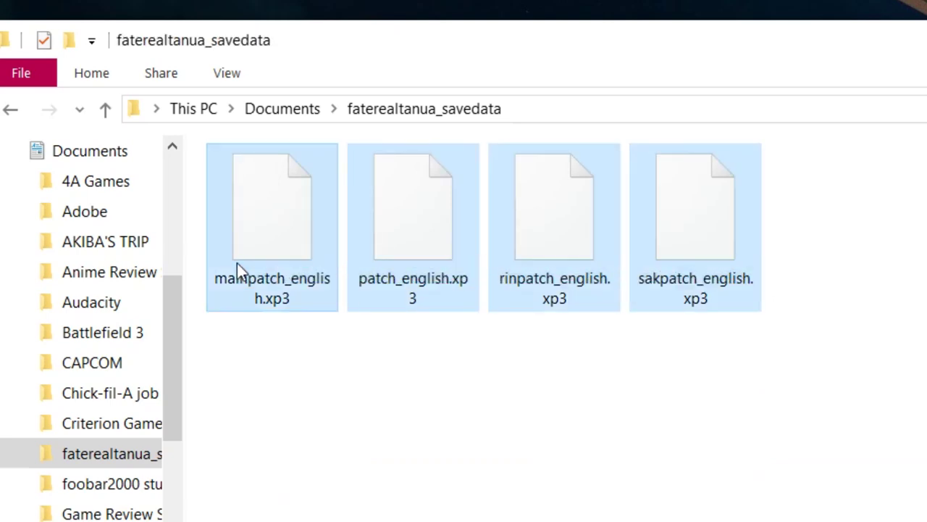
{"action": "left_click", "coordinate": [337, 393]}
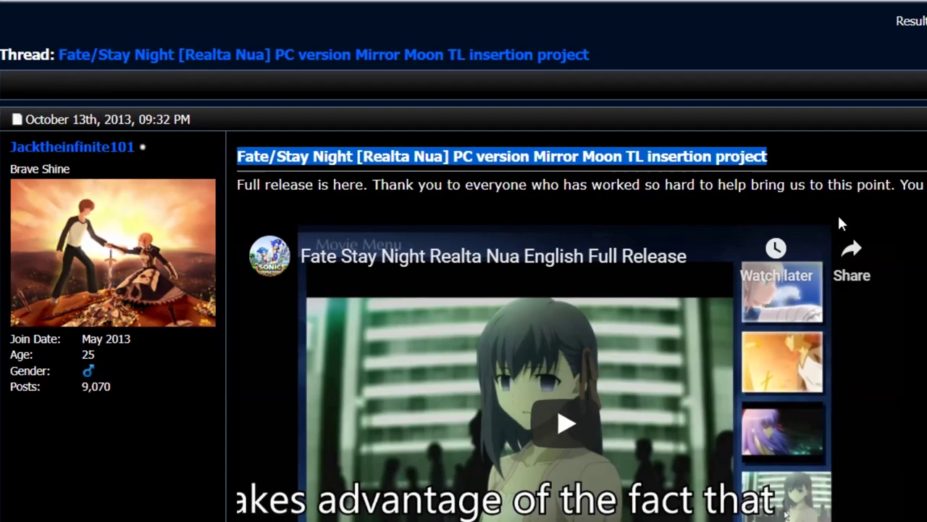
Look over the Mirror Moon TL insertion project thread and skim its English Full Release video, skipping ahead through it
{"action": "left_click", "coordinate": [840, 223]}
{"action": "scroll", "coordinate": [595, 286], "scroll_direction": "down", "scroll_amount": 1}
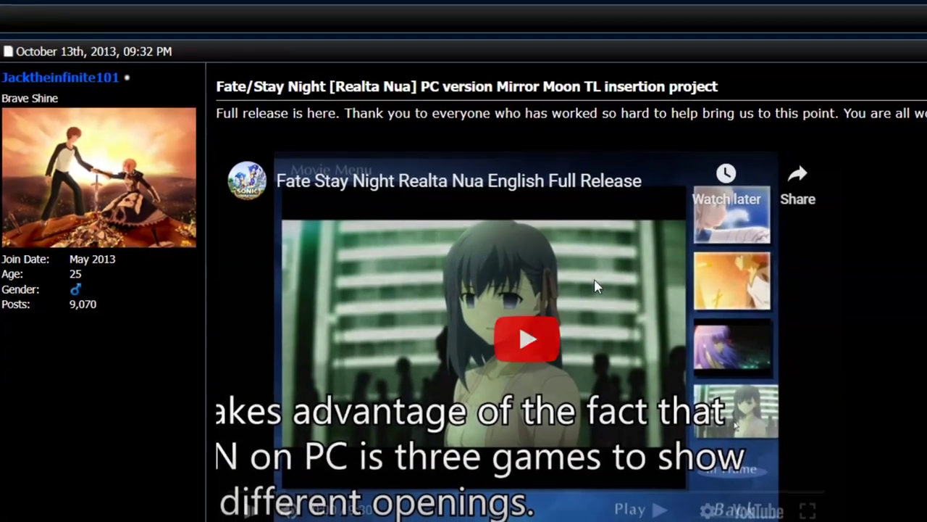
{"action": "left_click", "coordinate": [596, 286]}
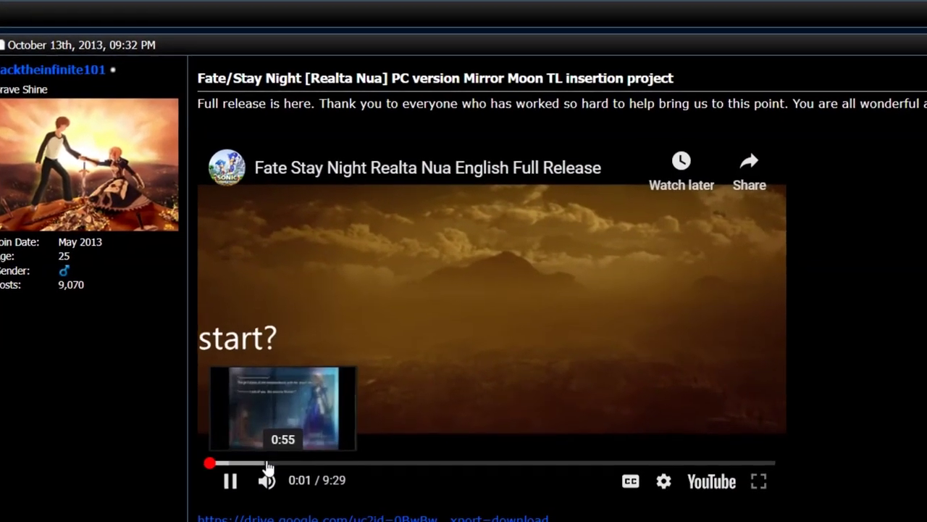
{"action": "left_click", "coordinate": [268, 463]}
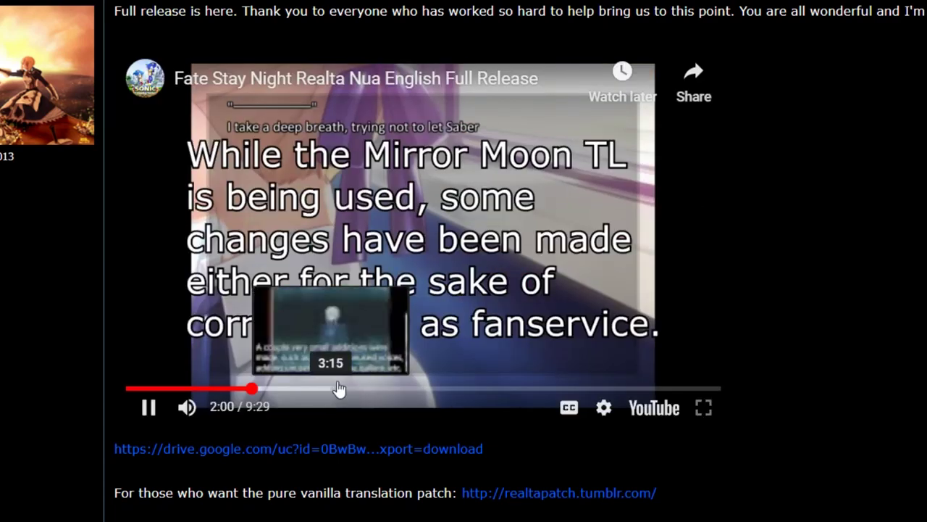
{"action": "left_click", "coordinate": [337, 388]}
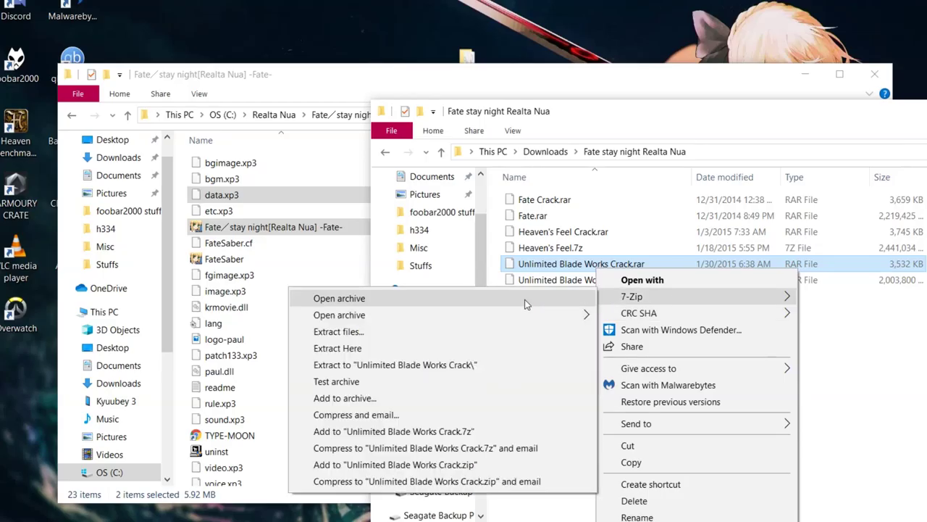
Open Unlimited Blade Works Crack.rar in 7-Zip and copy its data.xp3 and .exe files into the Unlimited Blade Works game folder
{"action": "left_click", "coordinate": [528, 304]}
{"action": "key", "text": "ctrl+a"}
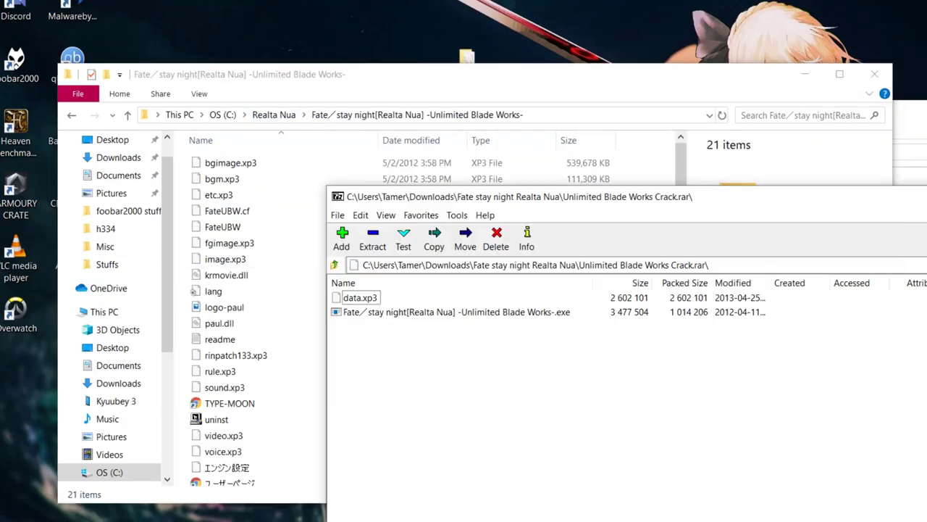
{"action": "key", "text": "ctrl+a"}
{"action": "left_click_drag", "start_coordinate": [355, 305], "coordinate": [282, 293]}
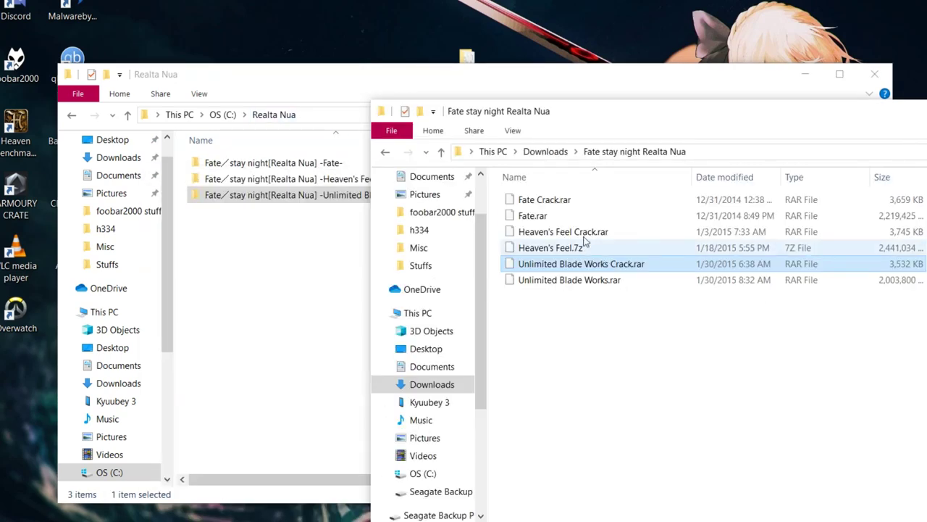
{"action": "right_click", "coordinate": [585, 242]}
{"action": "left_click", "coordinate": [834, 203]}
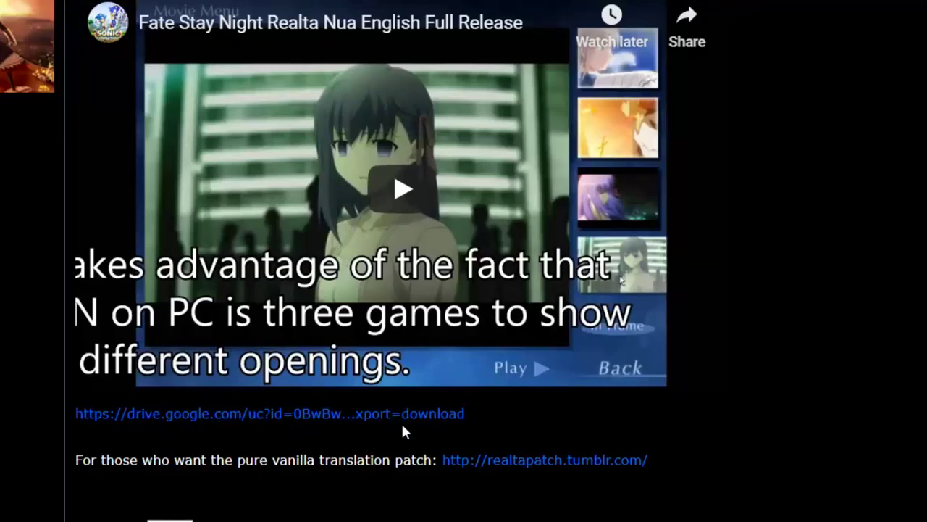
Download Fate Stay Night Realta Nua English.rar from the thread's Google Drive link and open its inner folder in 7-Zip
{"action": "left_click", "coordinate": [392, 417]}
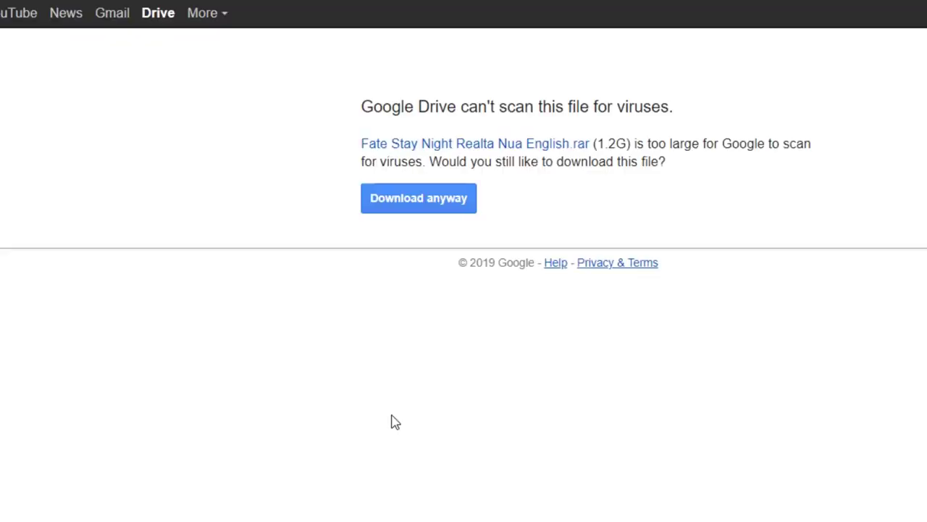
{"action": "left_click", "coordinate": [438, 203]}
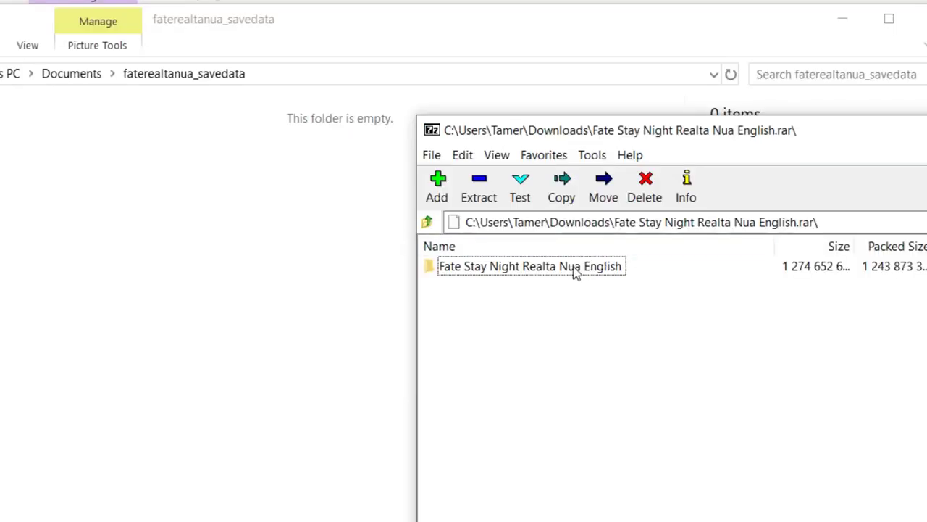
{"action": "double_click", "coordinate": [573, 268]}
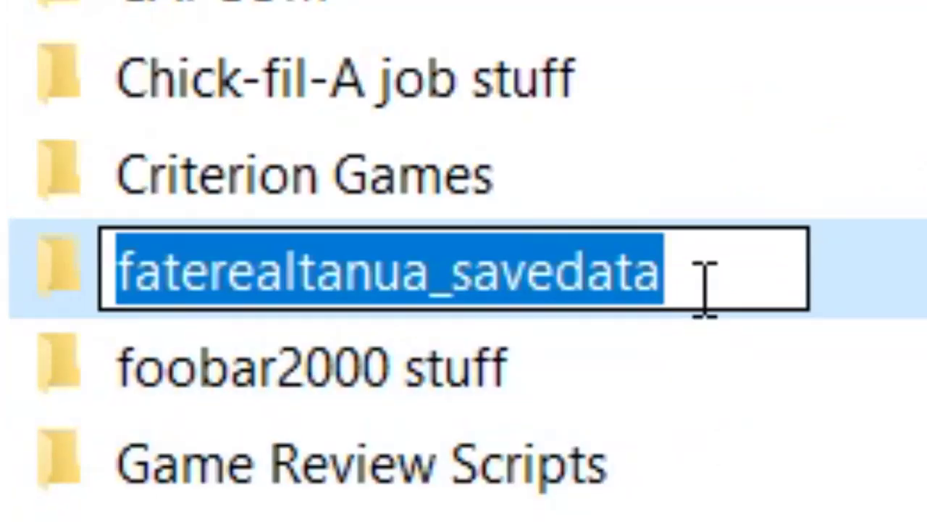
Check the savedata folder's name in Documents and copy the archive's faterealtanua_savedata folder there
{"action": "left_click", "coordinate": [729, 275]}
{"action": "left_click_drag", "start_coordinate": [728, 275], "coordinate": [123, 268]}
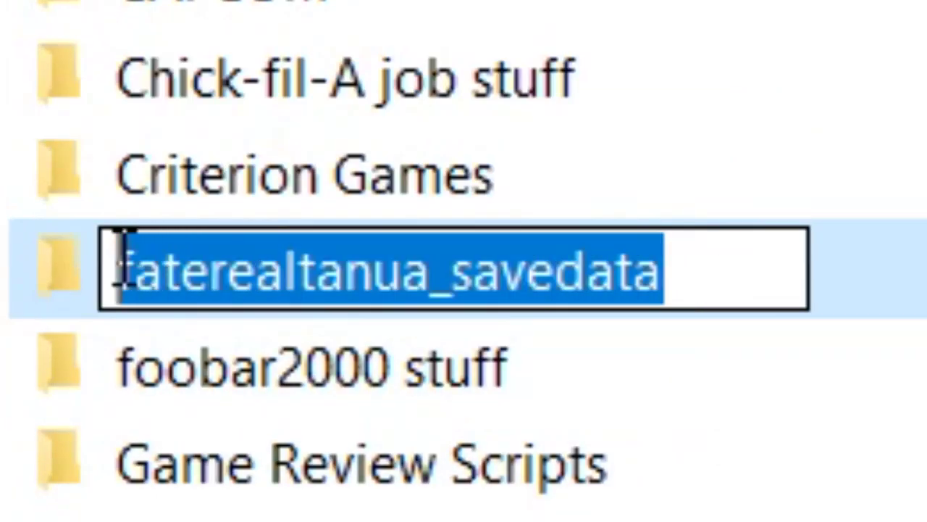
{"action": "left_click", "coordinate": [747, 283]}
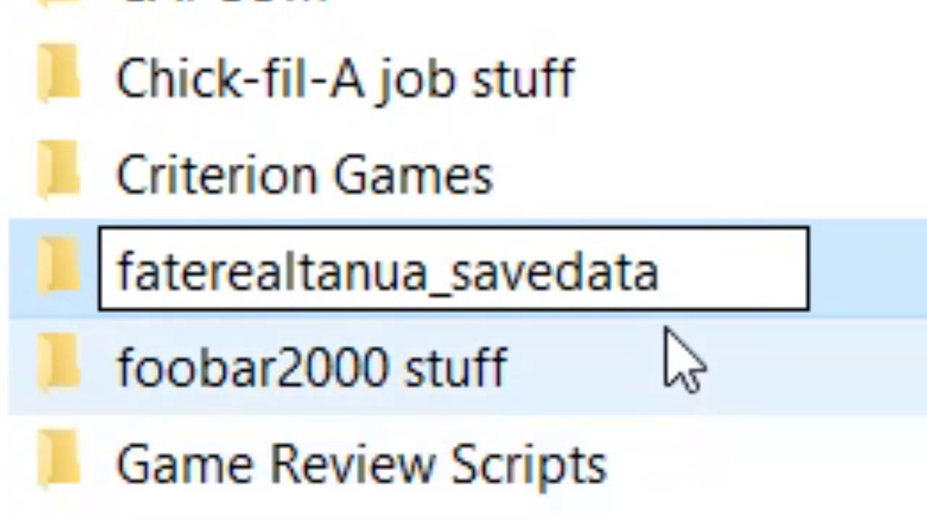
{"action": "left_click", "coordinate": [822, 296]}
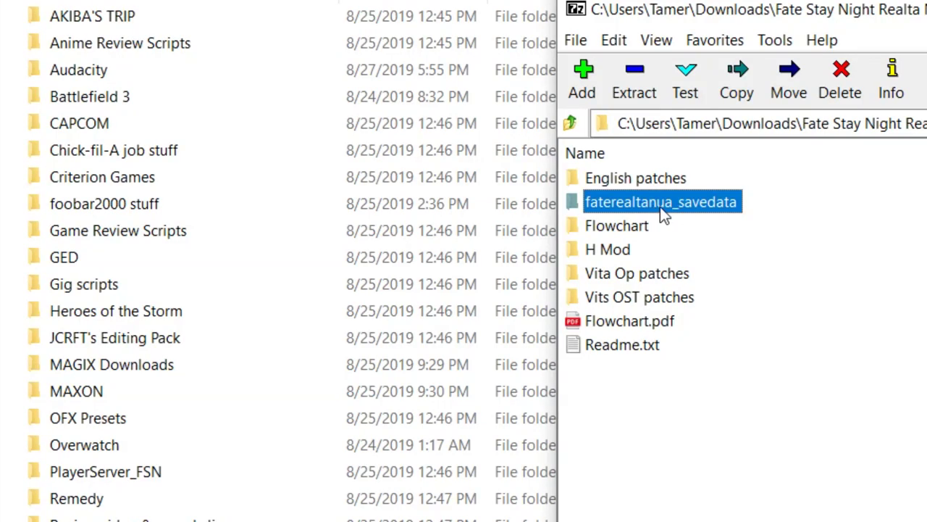
{"action": "left_click_drag", "start_coordinate": [670, 207], "coordinate": [15, 201]}
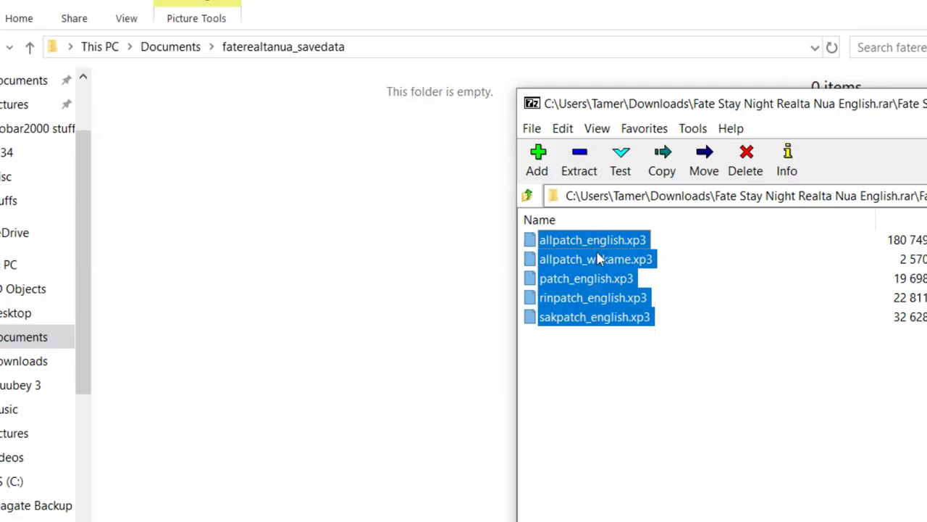
Copy the five .xp3 files from the archive's English patches folder into faterealtanua_savedata in Documents
{"action": "left_click_drag", "start_coordinate": [600, 258], "coordinate": [435, 261]}
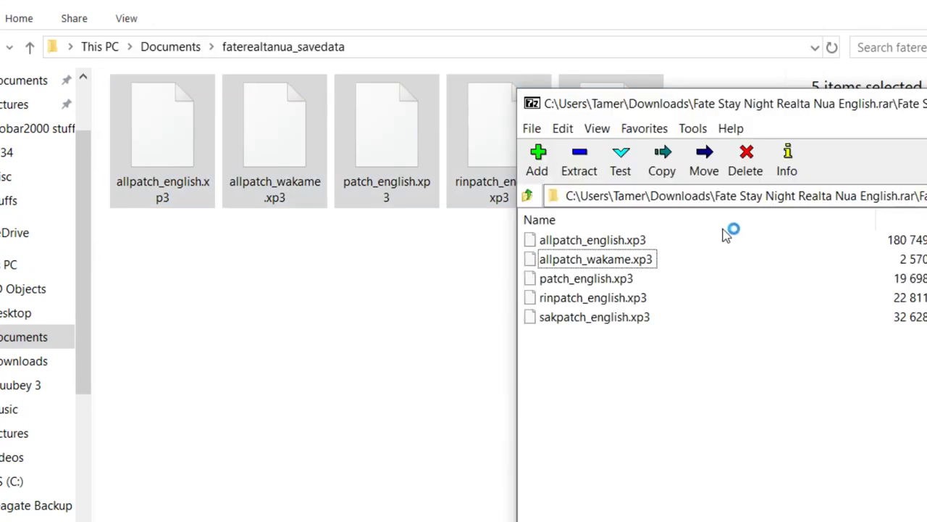
{"action": "left_click", "coordinate": [528, 195]}
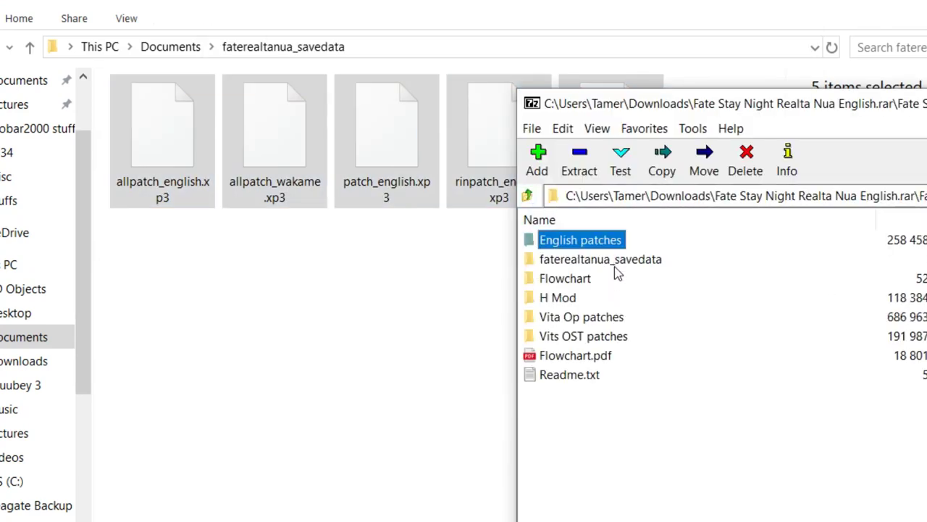
{"action": "double_click", "coordinate": [615, 267]}
{"action": "key", "text": "BackSpace"}
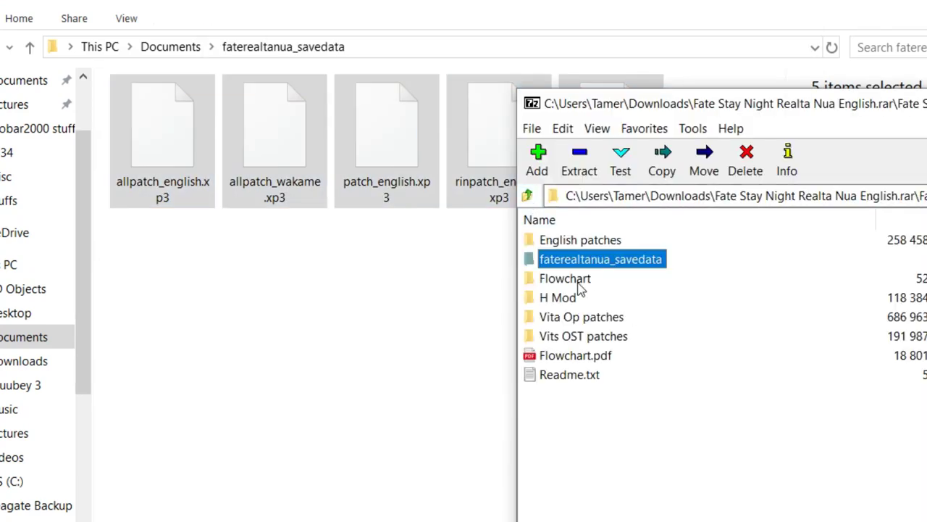
Copy allpatch_flowchart.xp3 and all the files of the archive's H Mod folder into faterealtanua_savedata
{"action": "double_click", "coordinate": [578, 281]}
{"action": "left_click_drag", "start_coordinate": [573, 240], "coordinate": [410, 296]}
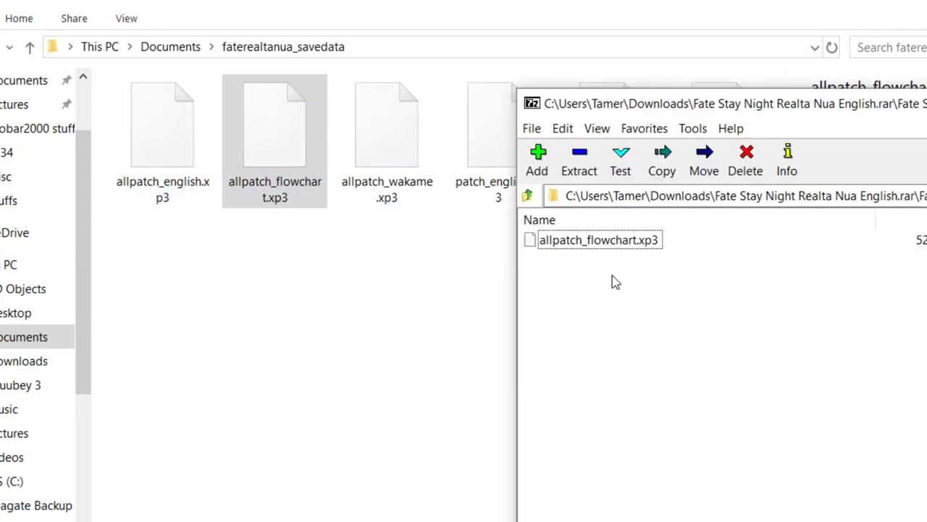
{"action": "key", "text": "BackSpace"}
{"action": "double_click", "coordinate": [562, 297]}
{"action": "left_click_drag", "start_coordinate": [559, 309], "coordinate": [425, 271]}
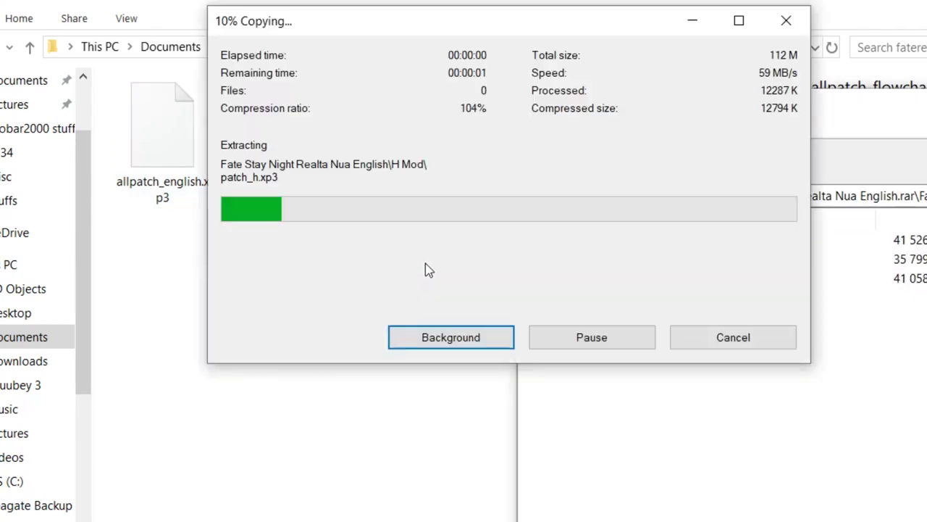
{"action": "key", "text": "BackSpace"}
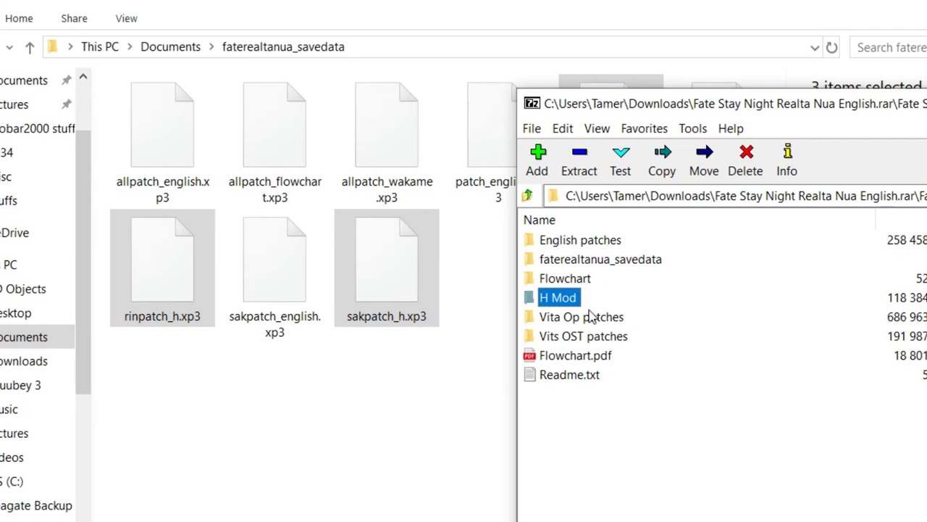
Copy allpatch_vita_ost.xp3 from the archive's Vits OST patches folder into faterealtanua_savedata and return to the archive's folder list
{"action": "double_click", "coordinate": [607, 326]}
{"action": "left_click_drag", "start_coordinate": [606, 327], "coordinate": [427, 275]}
{"action": "key", "text": "BackSpace"}
{"action": "double_click", "coordinate": [583, 335]}
{"action": "left_click", "coordinate": [623, 239]}
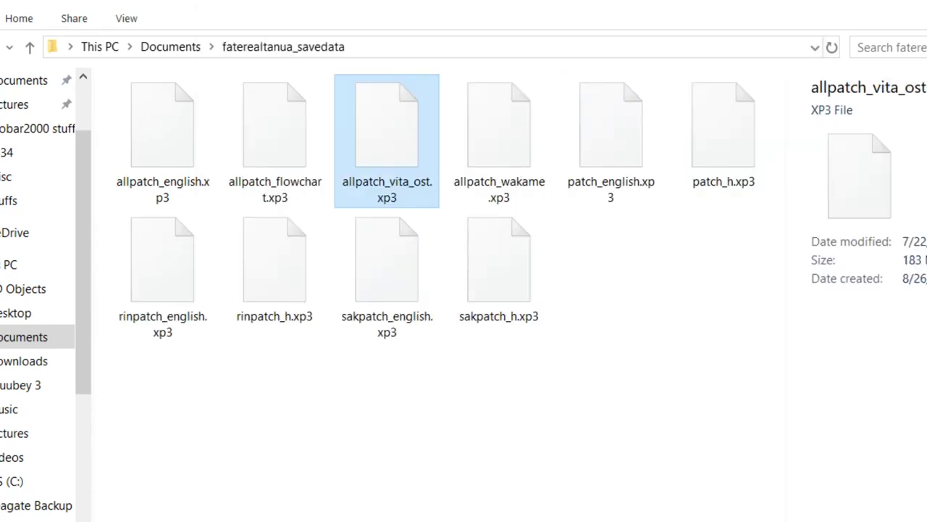
{"action": "left_click", "coordinate": [917, 436]}
{"action": "key", "text": "BackSpace"}
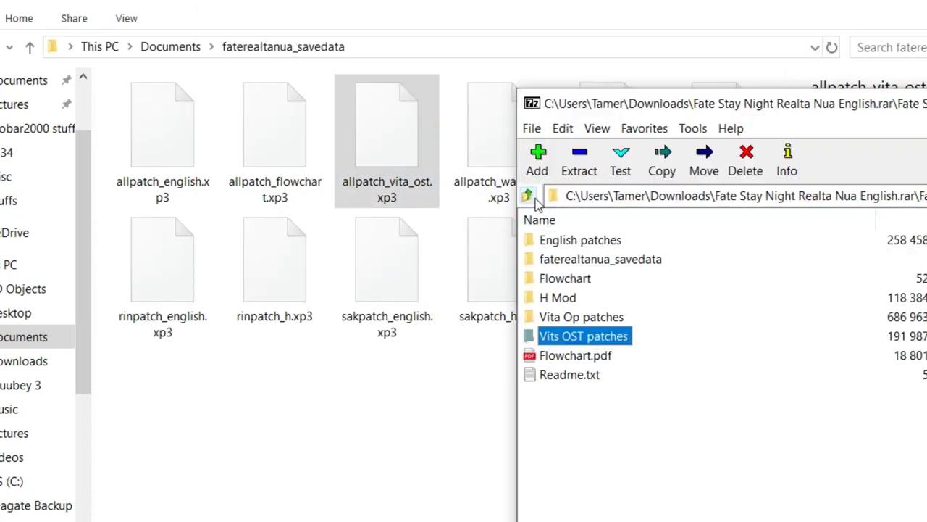
Copy all files from the archive's Vita Op patches folder into faterealtanua_savedata
{"action": "double_click", "coordinate": [601, 316]}
{"action": "key", "text": "ctrl+a"}
{"action": "left_click_drag", "start_coordinate": [595, 282], "coordinate": [362, 358]}
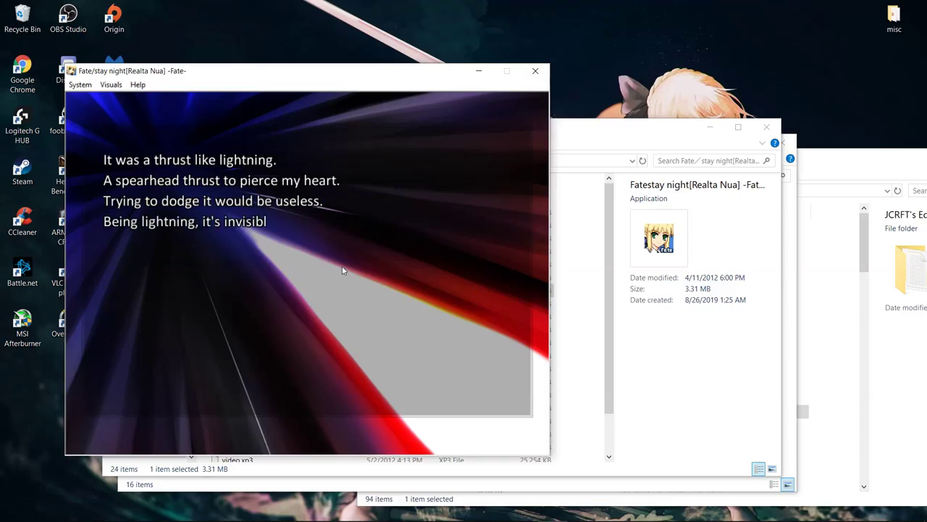
{"action": "right_click", "coordinate": [344, 269]}
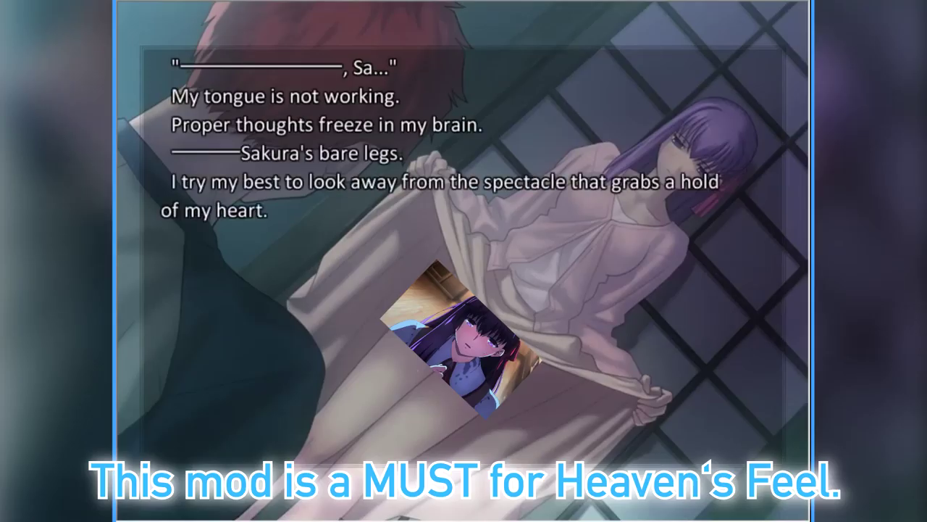
{"action": "key", "text": "Return"}
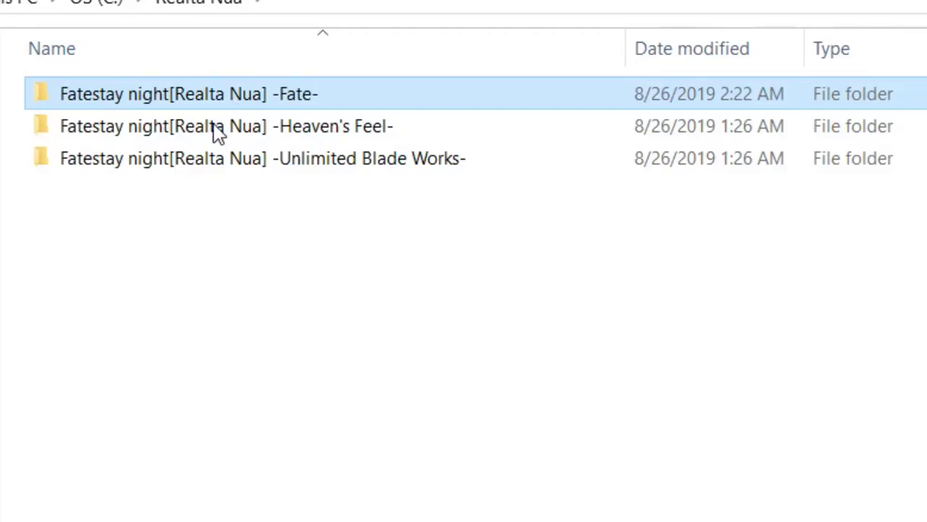
Show the Realta Nua folder's contents as large icons and select the Heaven's Feel and Unlimited Blade Works folders in turn
{"action": "right_click", "coordinate": [205, 207]}
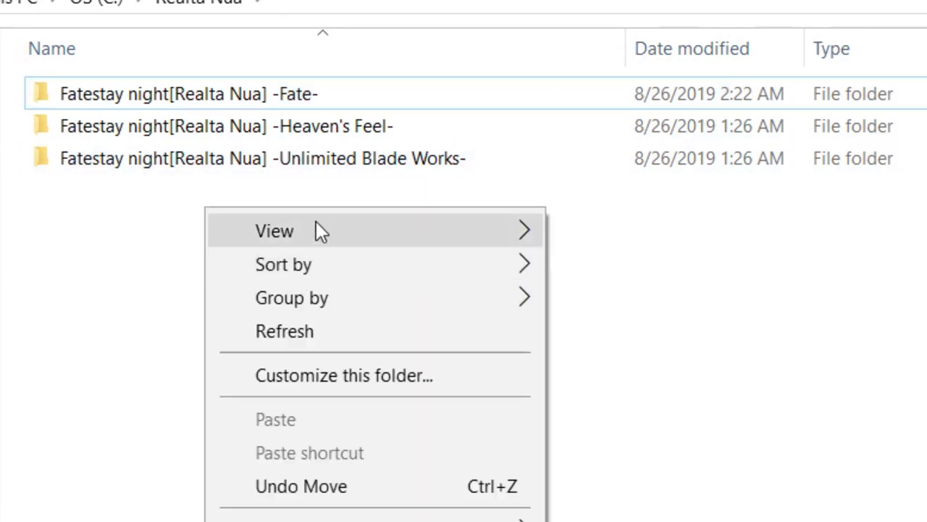
{"action": "mouse_move", "coordinate": [474, 238]}
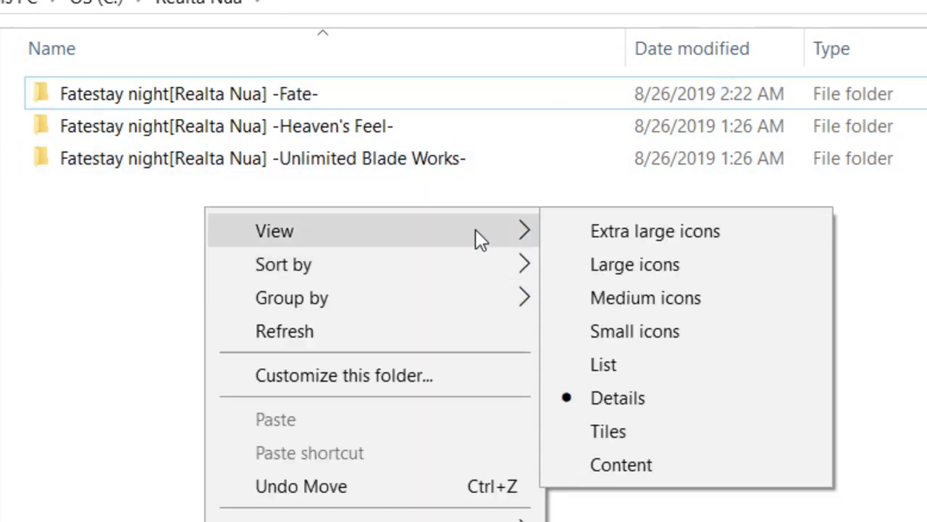
{"action": "left_click", "coordinate": [612, 270]}
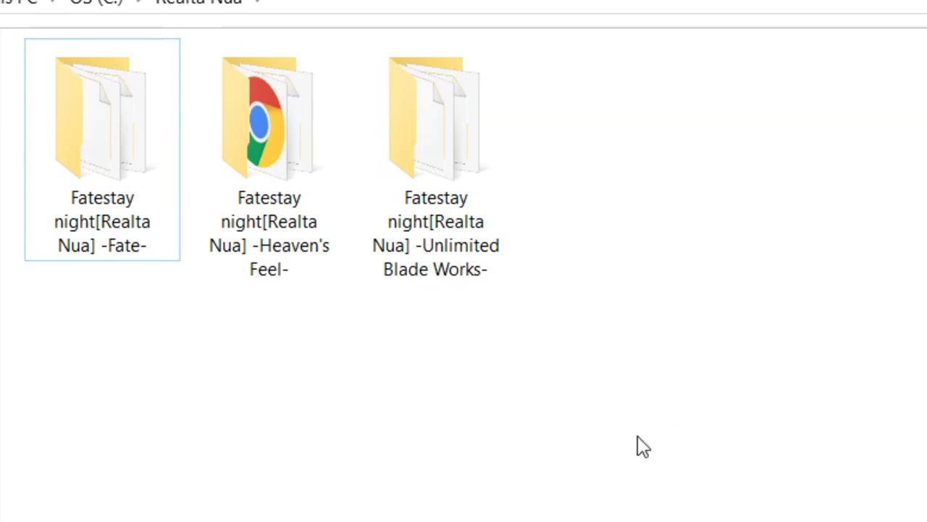
{"action": "left_click", "coordinate": [292, 231]}
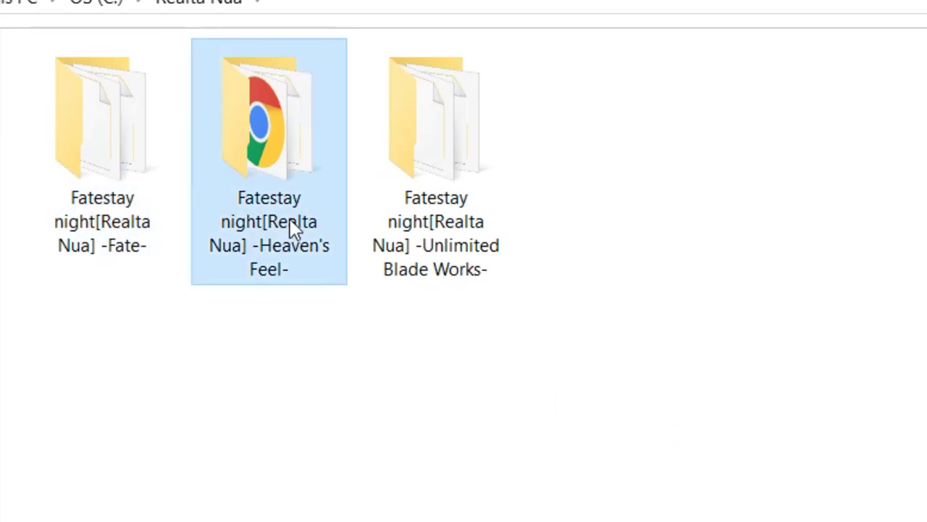
{"action": "left_click", "coordinate": [410, 234]}
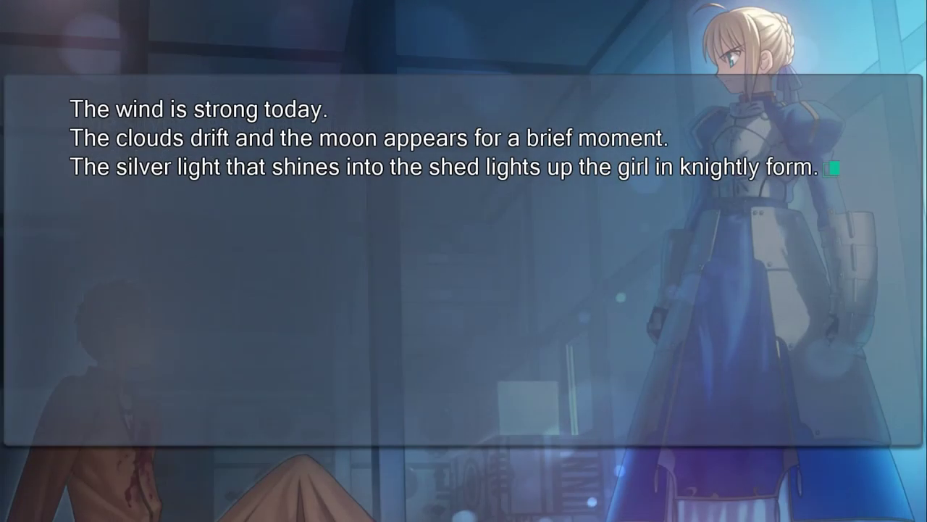
{"action": "key", "text": "Return"}
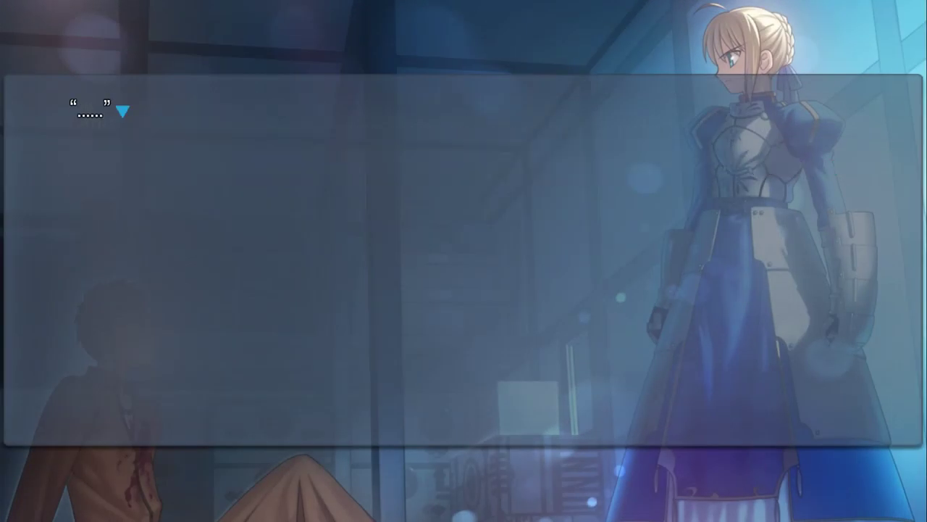
{"action": "key", "text": "Return"}
{"action": "key", "text": "Return"}
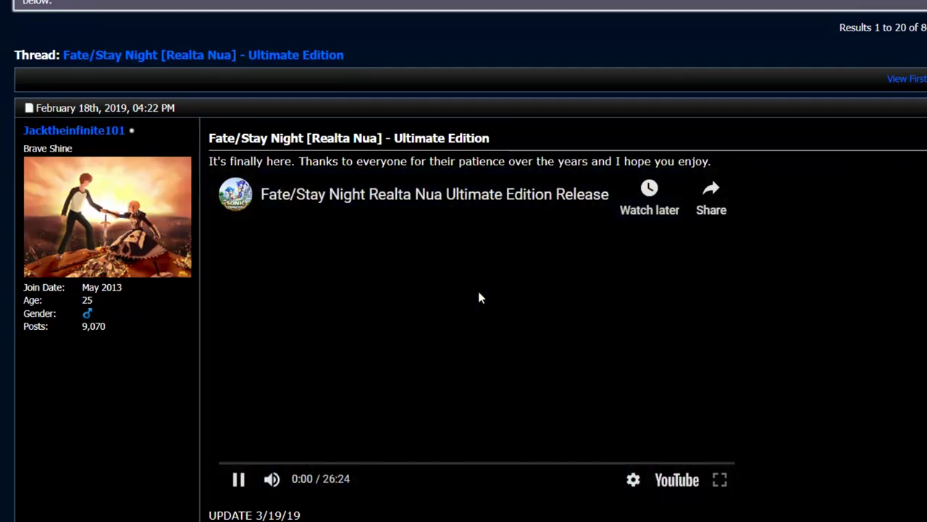
Look over the Fate/Stay Night [Realta Nua] - Ultimate Edition thread and skip ahead in its release video
{"action": "scroll", "coordinate": [543, 288], "scroll_direction": "down", "scroll_amount": 1}
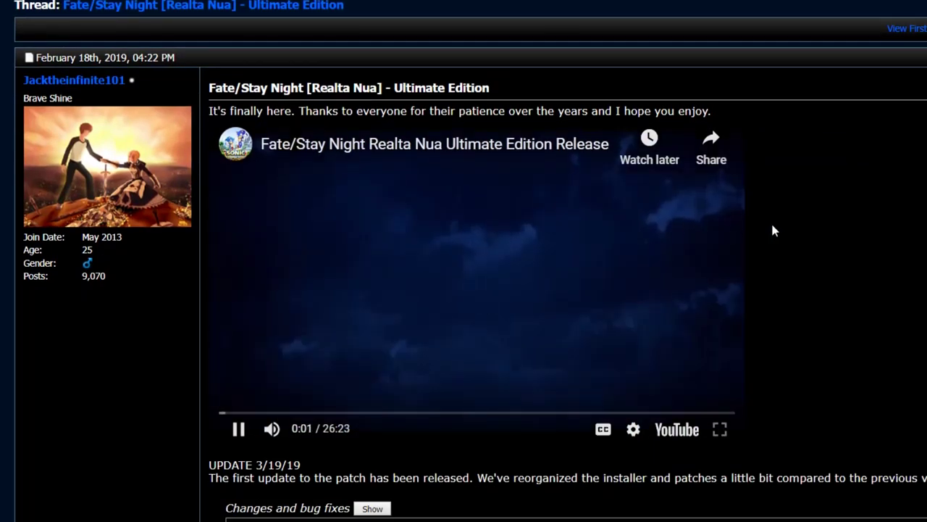
{"action": "left_click", "coordinate": [229, 411]}
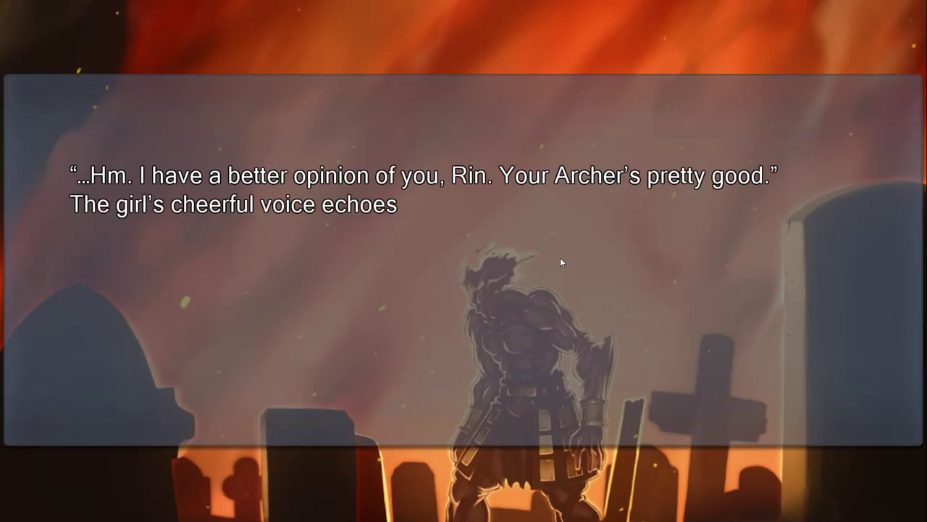
{"action": "left_click", "coordinate": [563, 270]}
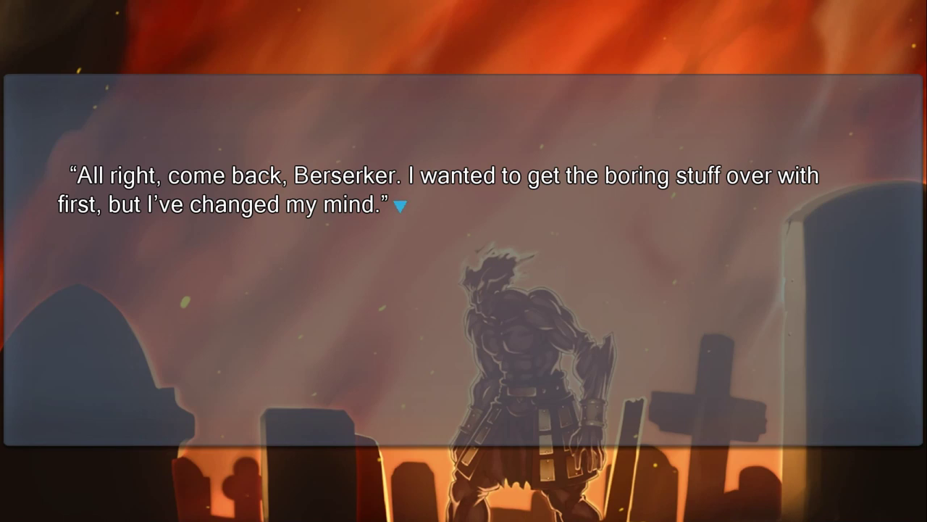
Change the Fate/stay night display aspect ratio to Wide and move the game window further onto the screen
{"action": "left_click", "coordinate": [556, 265]}
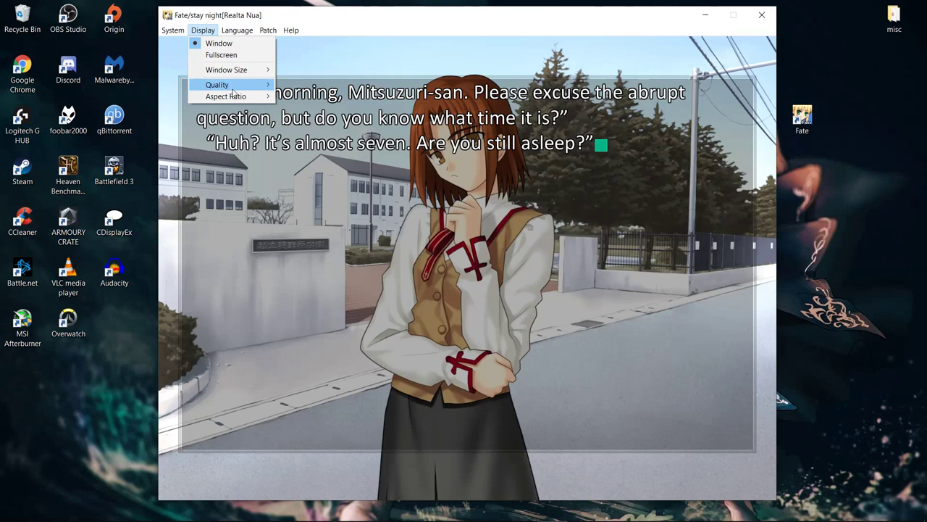
{"action": "mouse_move", "coordinate": [235, 96]}
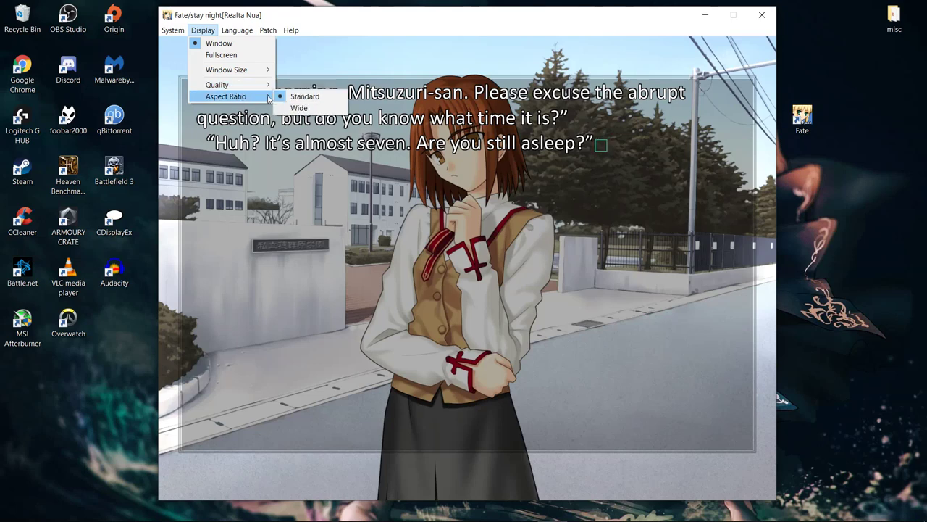
{"action": "left_click", "coordinate": [299, 108]}
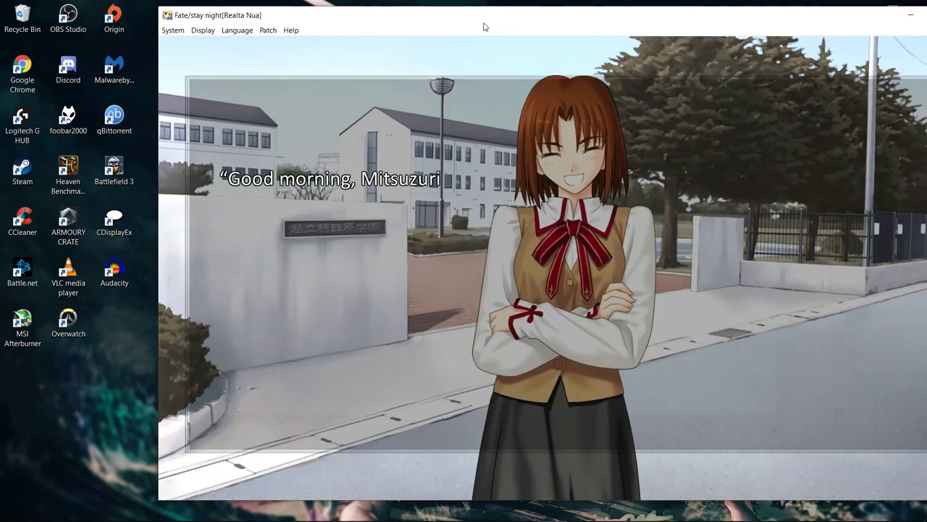
{"action": "left_click_drag", "start_coordinate": [485, 25], "coordinate": [383, 25]}
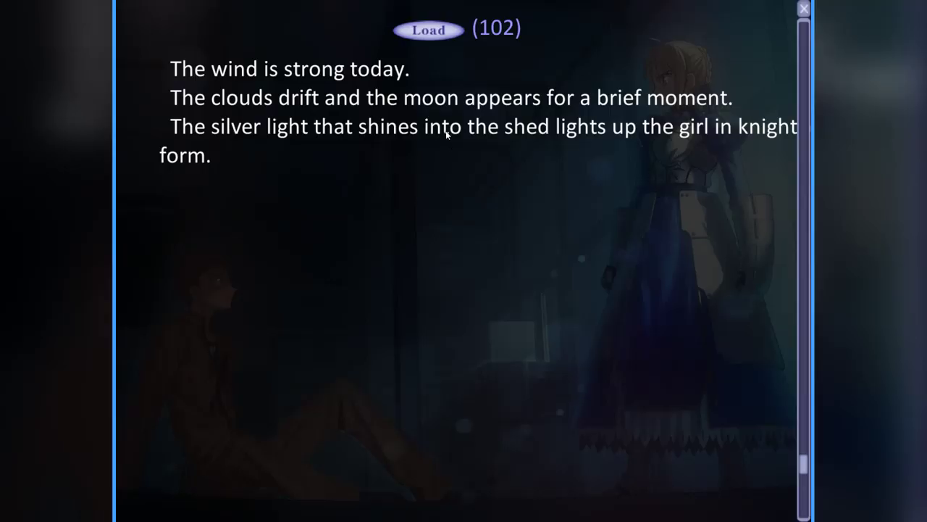
Go back through the game's text log to entry 99 and load the story from that point
{"action": "scroll", "coordinate": [448, 125], "scroll_direction": "up", "scroll_amount": 3}
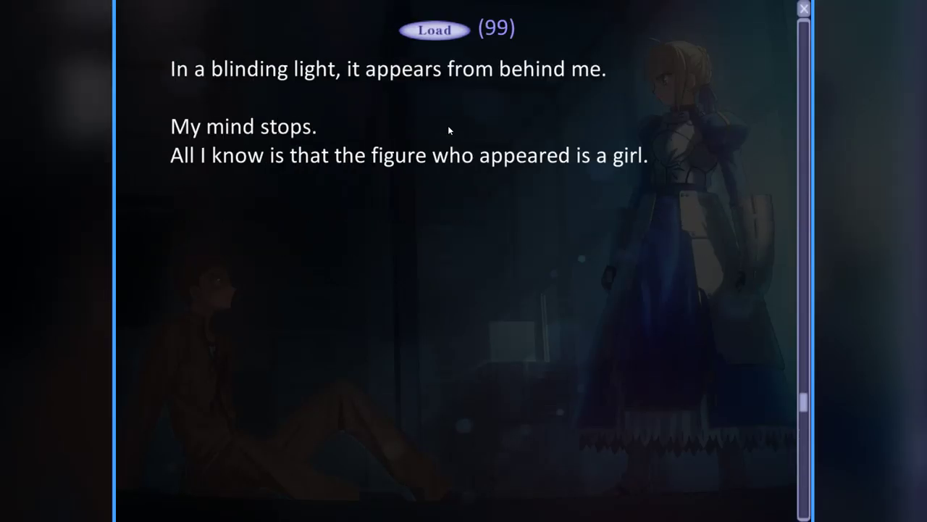
{"action": "left_click", "coordinate": [439, 34]}
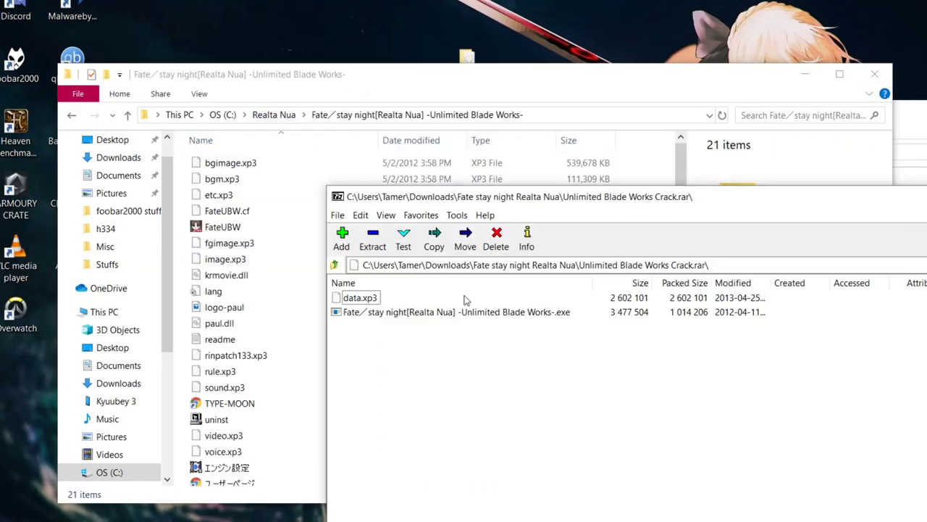
Copy data.xp3 and the Unlimited Blade Works executable from the Unlimited Blade Works Crack.rar archive into the installed Unlimited Blade Works folder
{"action": "key", "text": "ctrl+a"}
{"action": "left_click_drag", "start_coordinate": [362, 299], "coordinate": [304, 239]}
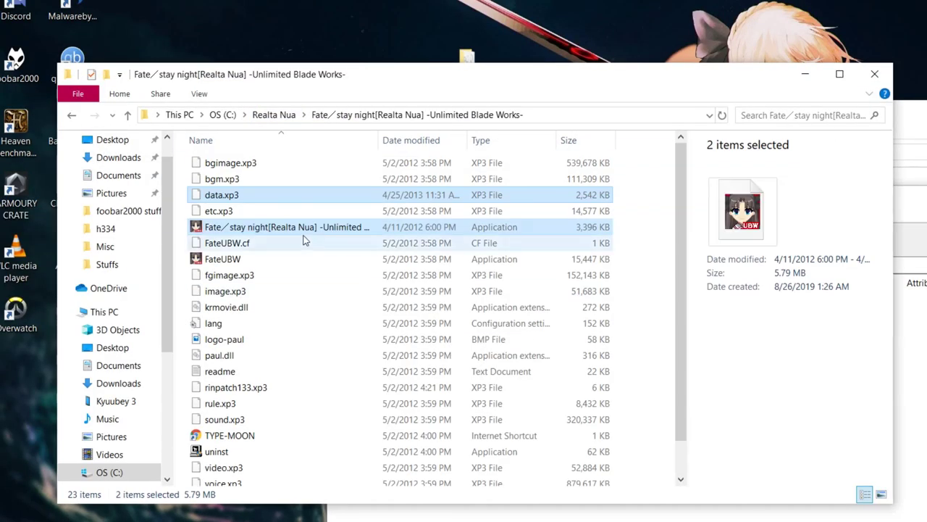
{"action": "left_click", "coordinate": [654, 238]}
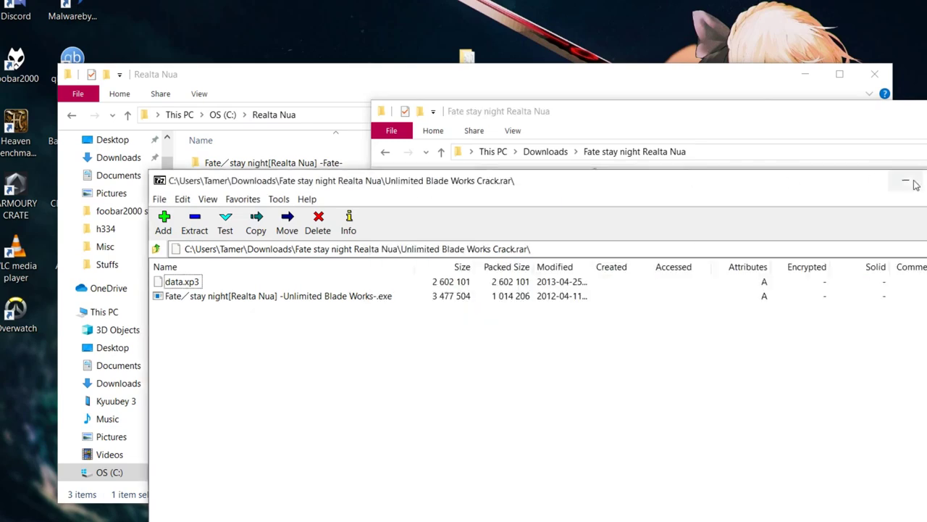
{"action": "right_click", "coordinate": [585, 232]}
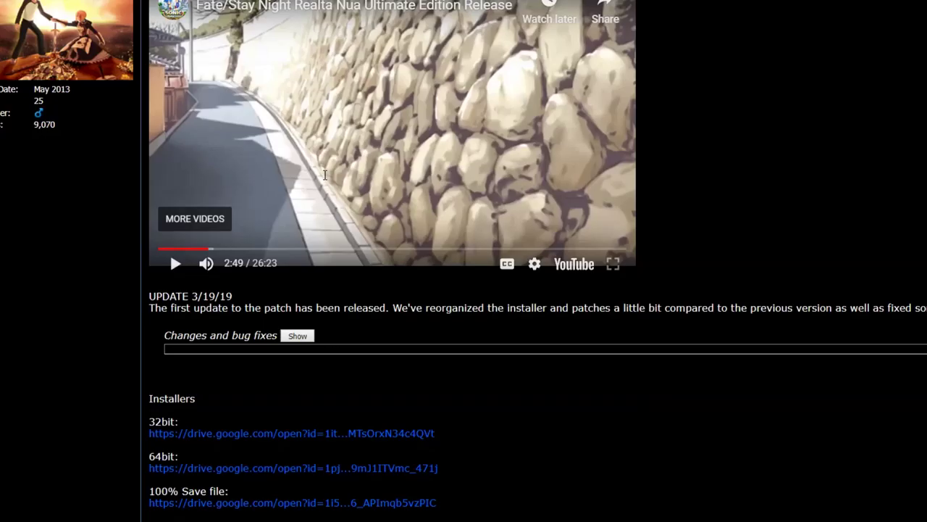
Run the Ultimate Edition setup despite the SmartScreen block and agree to its license terms
{"action": "scroll", "coordinate": [321, 213], "scroll_direction": "down", "scroll_amount": 3}
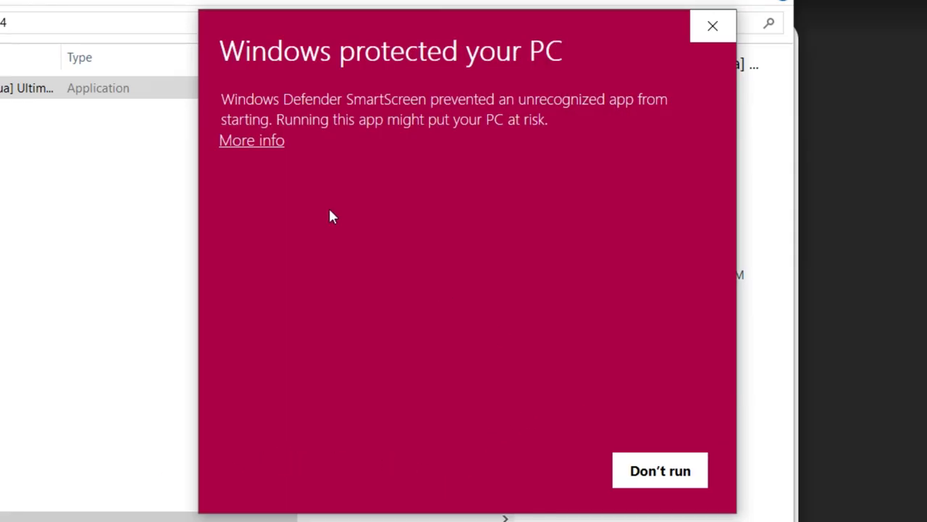
{"action": "left_click", "coordinate": [266, 148]}
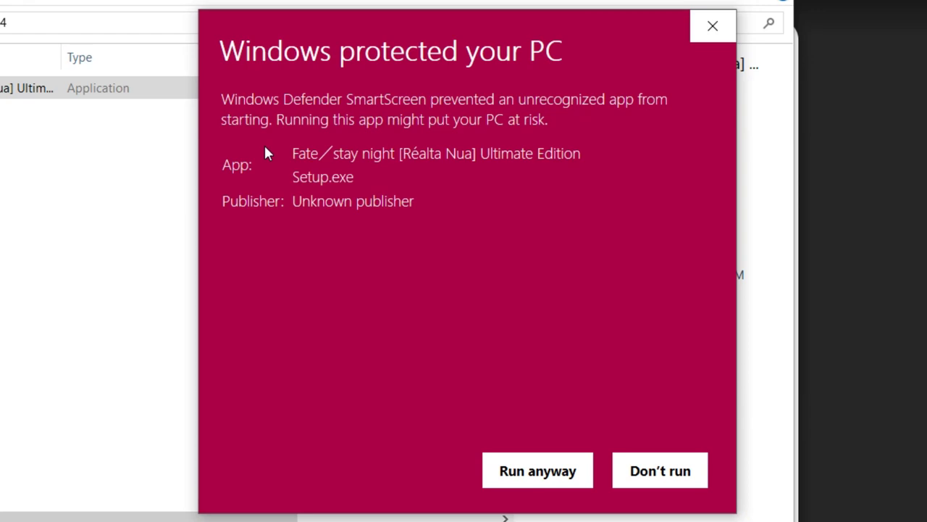
{"action": "left_click", "coordinate": [536, 474]}
{"action": "left_click", "coordinate": [590, 425]}
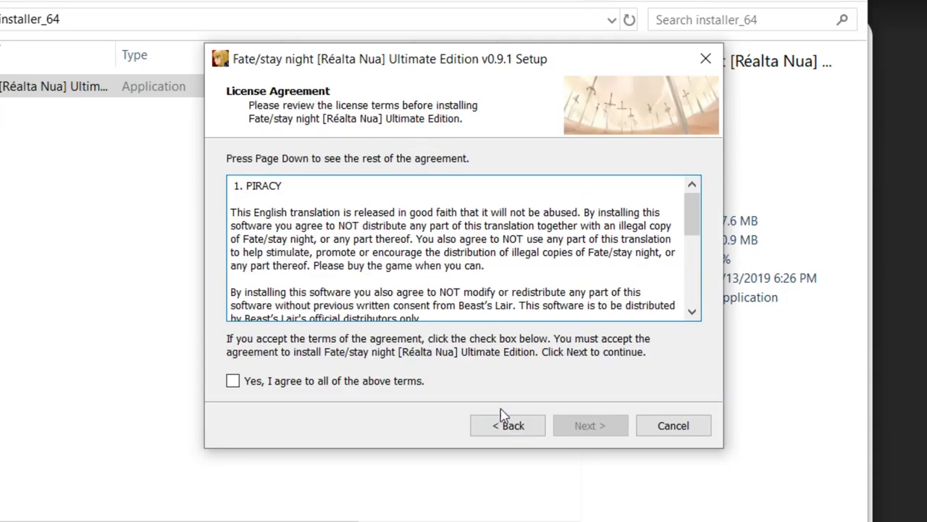
{"action": "left_click", "coordinate": [404, 384]}
{"action": "key", "text": "Return"}
Add the OP Patch, Vita OST, HD Patch, H Patch and Decensor Patch to the components to install and continue
{"action": "left_click", "coordinate": [413, 246]}
{"action": "left_click", "coordinate": [406, 264]}
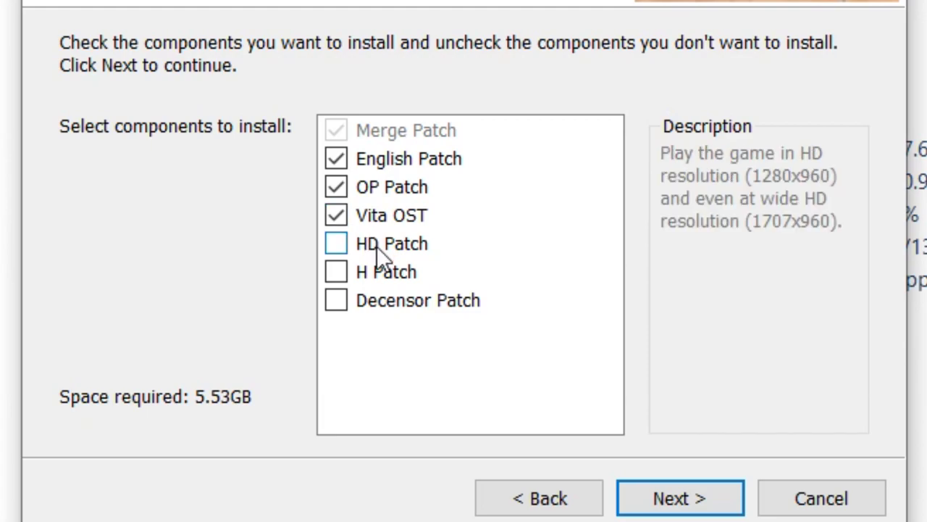
{"action": "left_click", "coordinate": [376, 246]}
{"action": "left_click", "coordinate": [391, 272]}
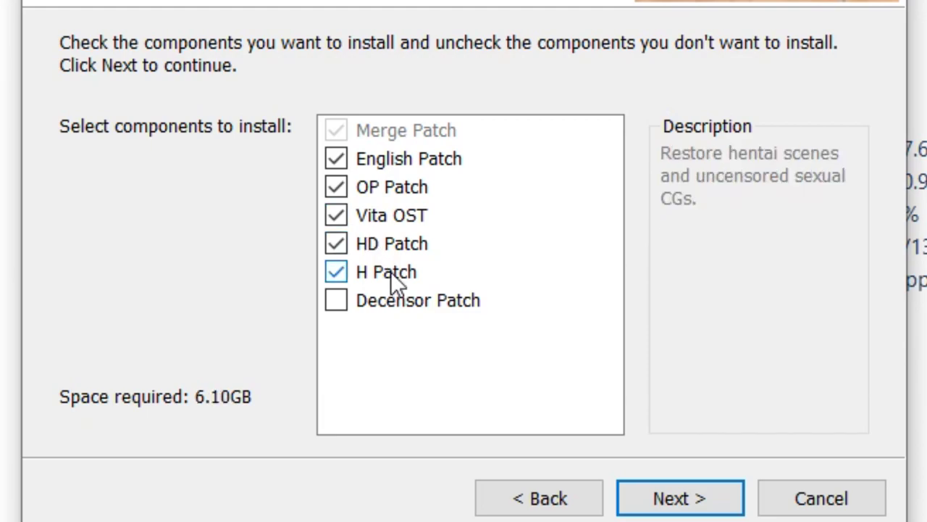
{"action": "left_click", "coordinate": [391, 300]}
{"action": "left_click", "coordinate": [654, 485]}
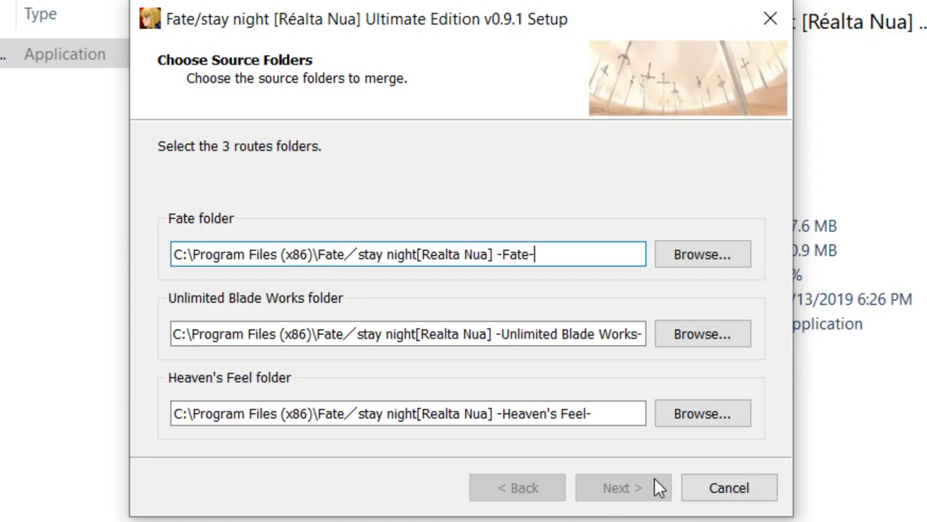
Set the setup's Fate source folder to C:/Realta Nua/Fatestay night[Realta Nua] -Fate-
{"action": "left_click", "coordinate": [703, 413]}
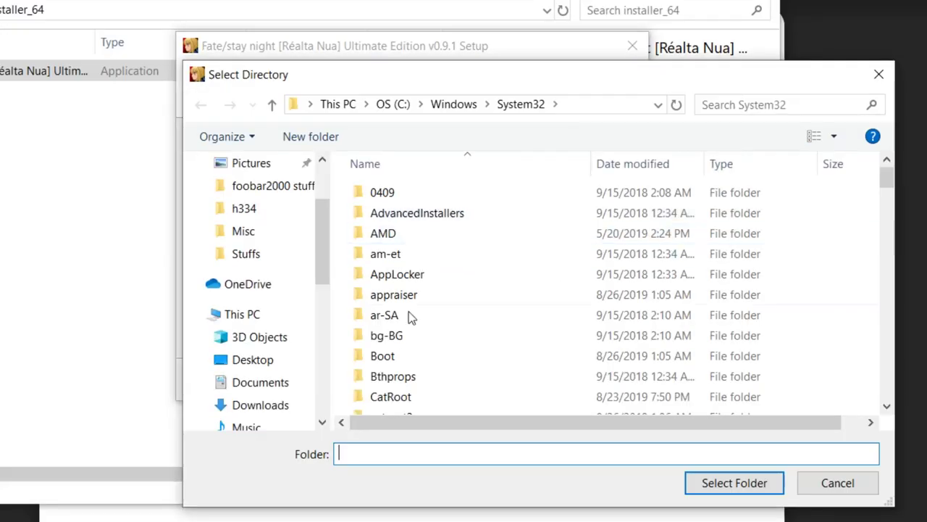
{"action": "scroll", "coordinate": [264, 382], "scroll_direction": "down", "scroll_amount": 1}
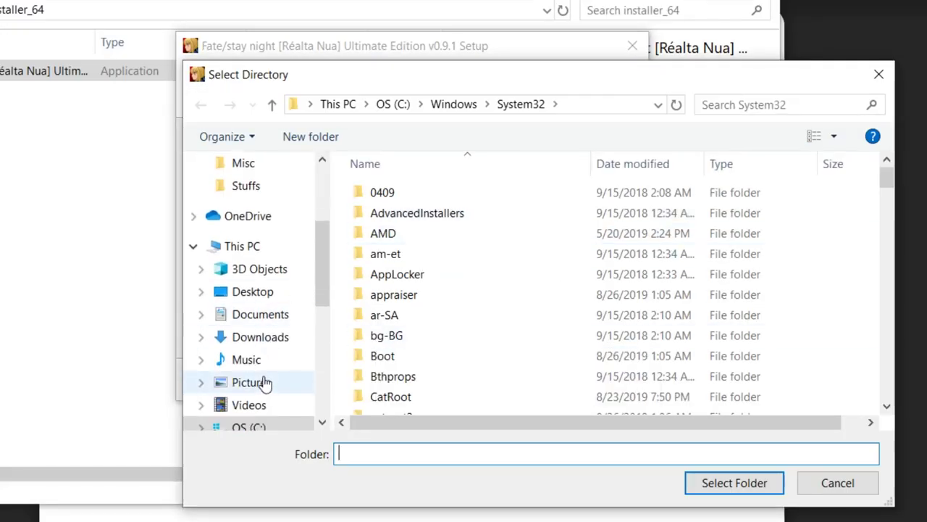
{"action": "scroll", "coordinate": [267, 393], "scroll_direction": "down", "scroll_amount": 1}
{"action": "left_click", "coordinate": [265, 383]}
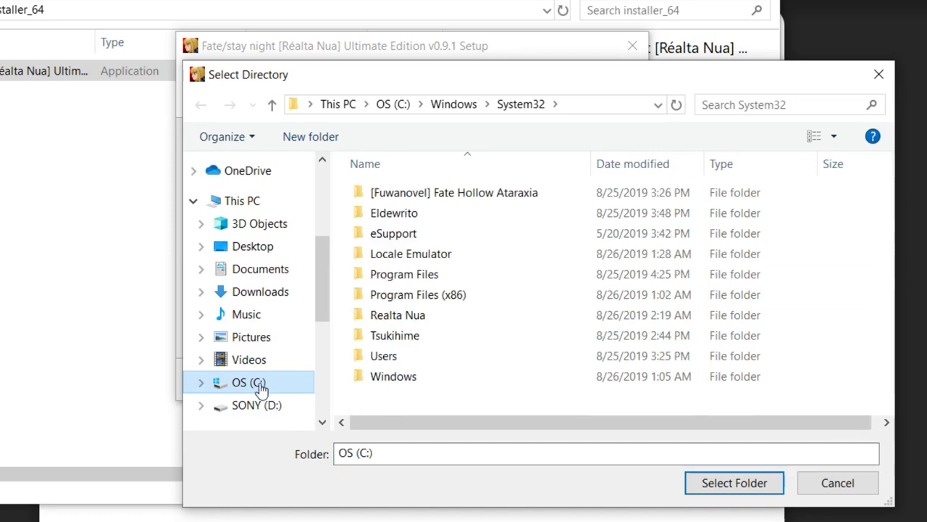
{"action": "double_click", "coordinate": [414, 316]}
{"action": "left_click", "coordinate": [480, 196]}
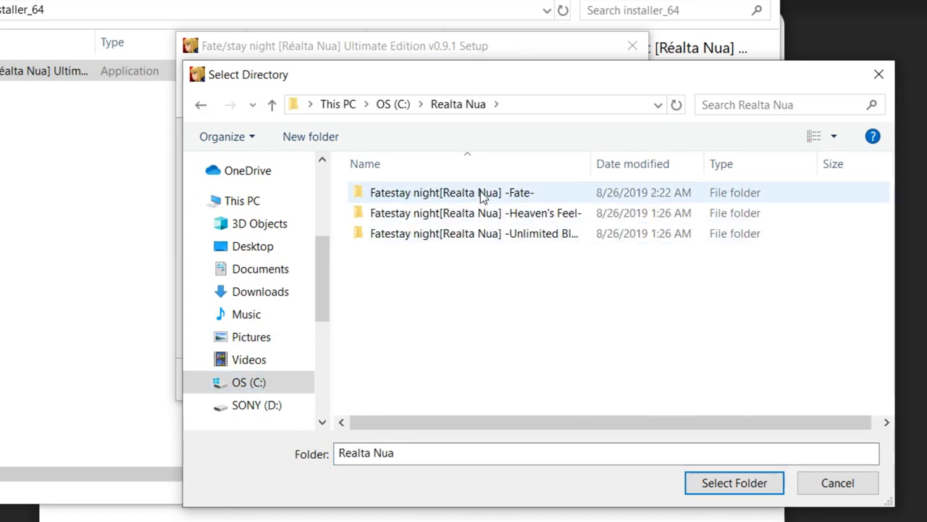
{"action": "left_click", "coordinate": [747, 482]}
Set the Unlimited Blade Works and Heaven's Feel source folders to their matching folders inside C:/Realta Nua
{"action": "left_click", "coordinate": [614, 296]}
{"action": "left_click", "coordinate": [518, 264]}
{"action": "left_click", "coordinate": [746, 482]}
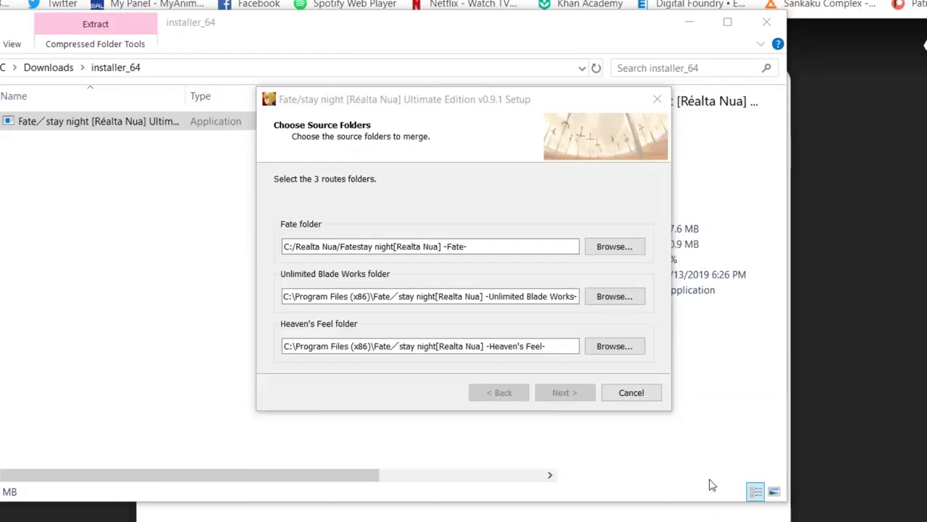
{"action": "left_click", "coordinate": [614, 346]}
{"action": "left_click", "coordinate": [517, 246]}
{"action": "left_click", "coordinate": [746, 482]}
Install the Ultimate Edition with start menu and desktop shortcuts, and launch Fate from its desktop shortcut
{"action": "left_click", "coordinate": [565, 392]}
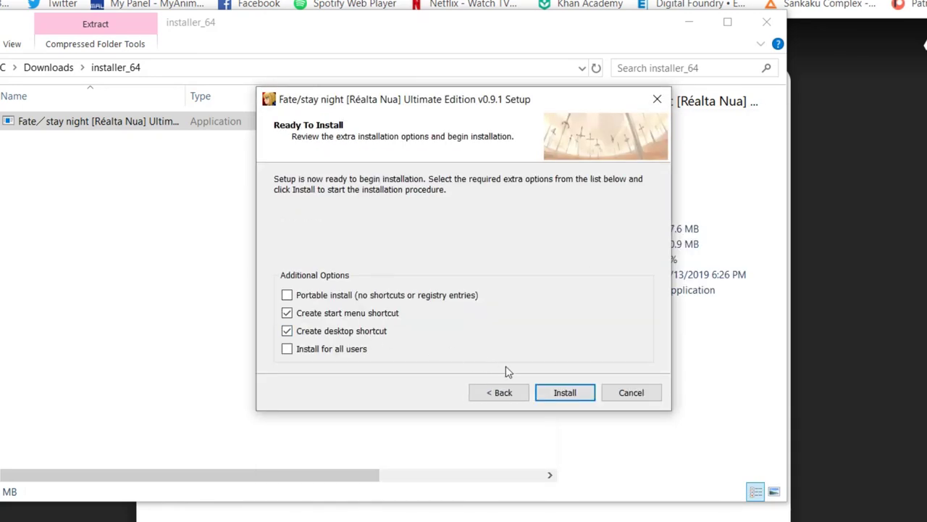
{"action": "left_click", "coordinate": [572, 394]}
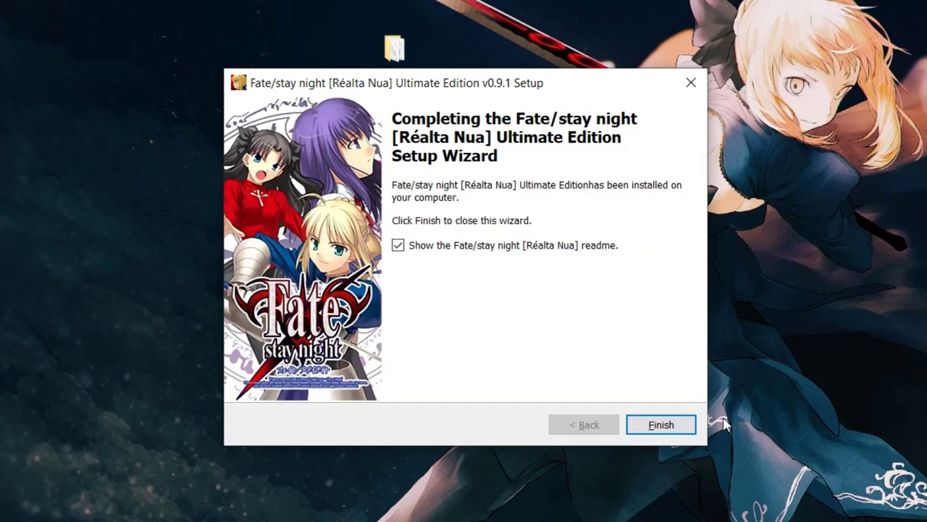
{"action": "left_click", "coordinate": [661, 425]}
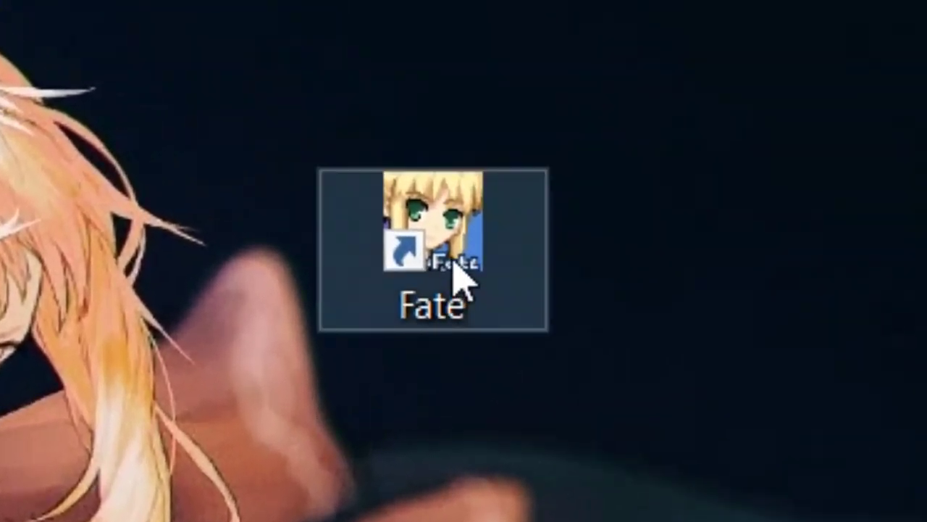
{"action": "double_click", "coordinate": [454, 263]}
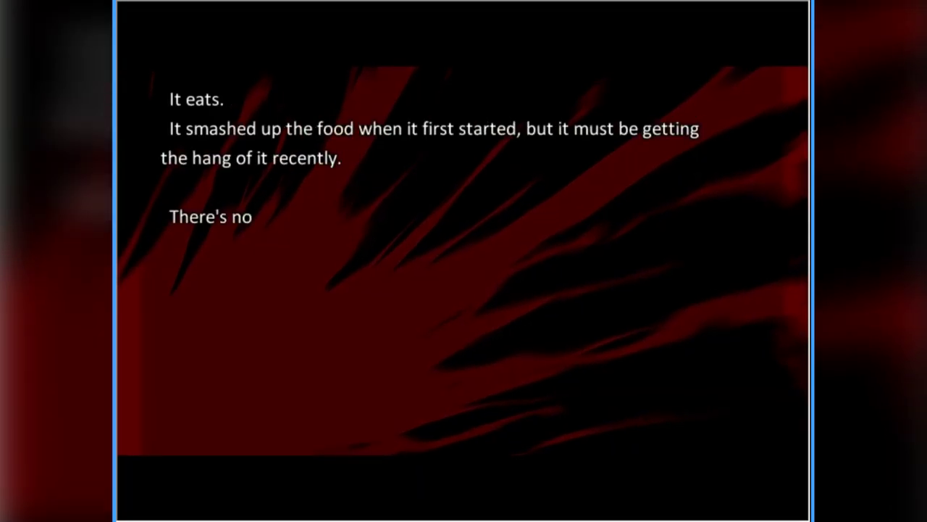
Advance the story text in Fate/stay night and the dialogue in the Tsukihime window
{"action": "key", "text": "Return"}
{"action": "key", "text": "Return"}
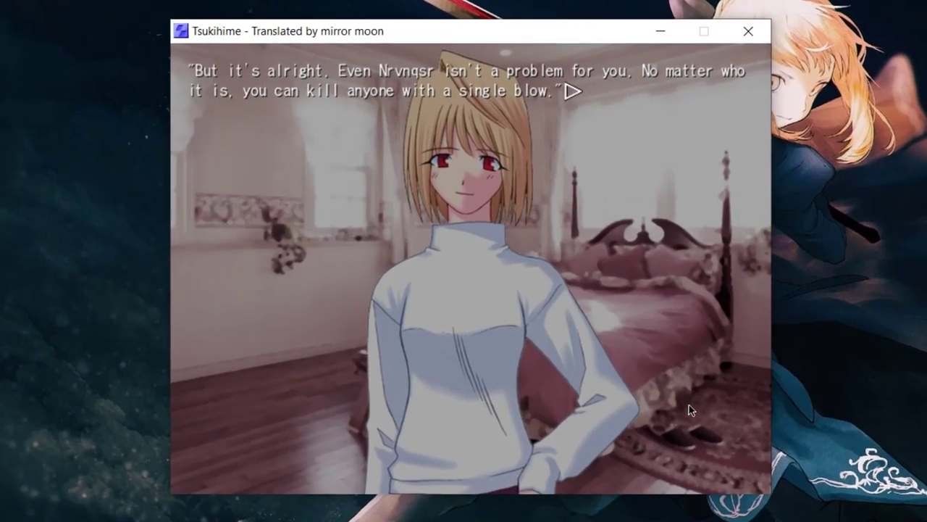
{"action": "key", "text": "Return"}
{"action": "key", "text": "Return"}
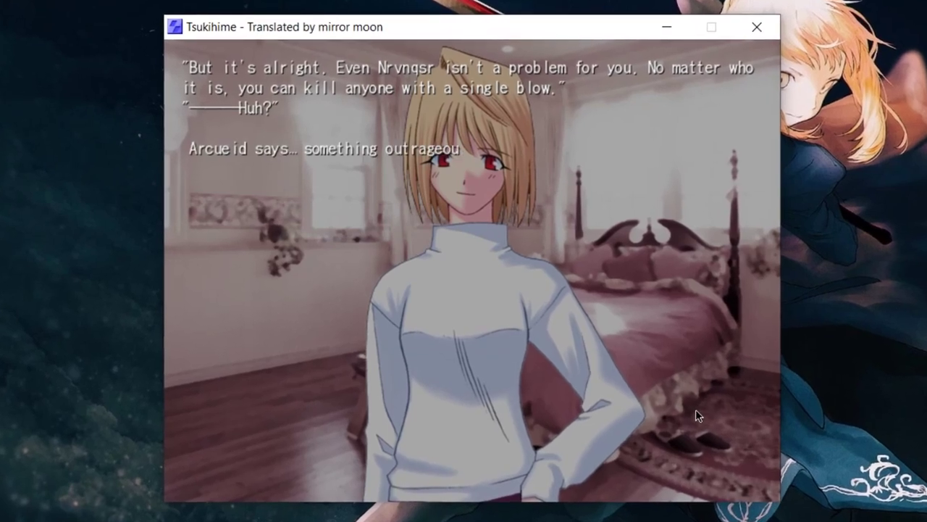